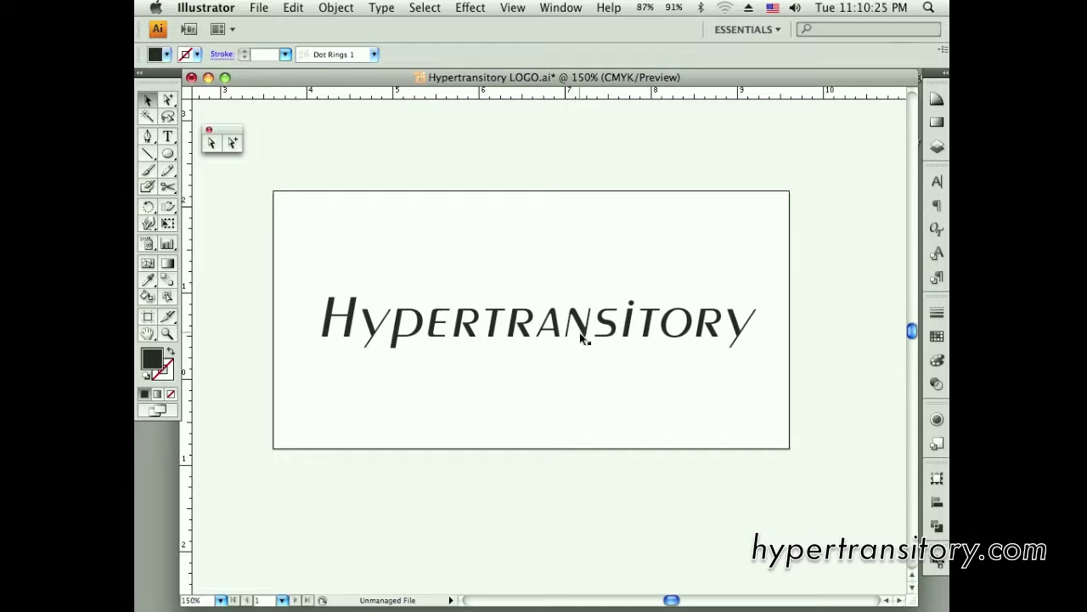
# - Select the Hypertransitory text and bring up the Layers panel with F7
pyautogui.click(582, 331)
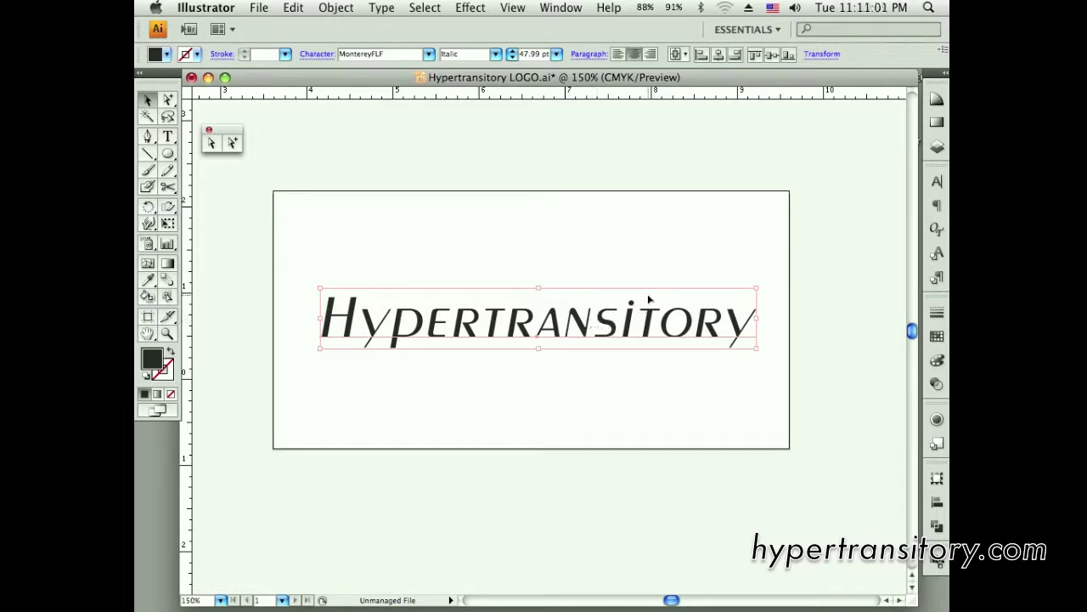
pyautogui.press('F7')
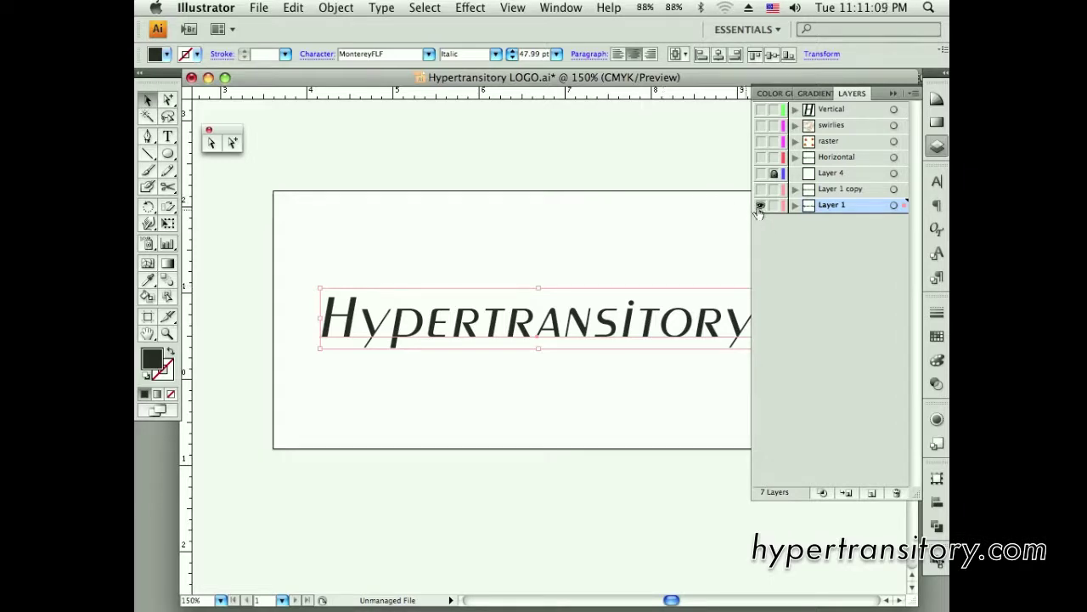
# - Show and lock Layer 1 copy, then hide it so only Layer 1's wordmark remains
pyautogui.keyDown('super'); pyautogui.click(759, 207); pyautogui.keyUp('super')
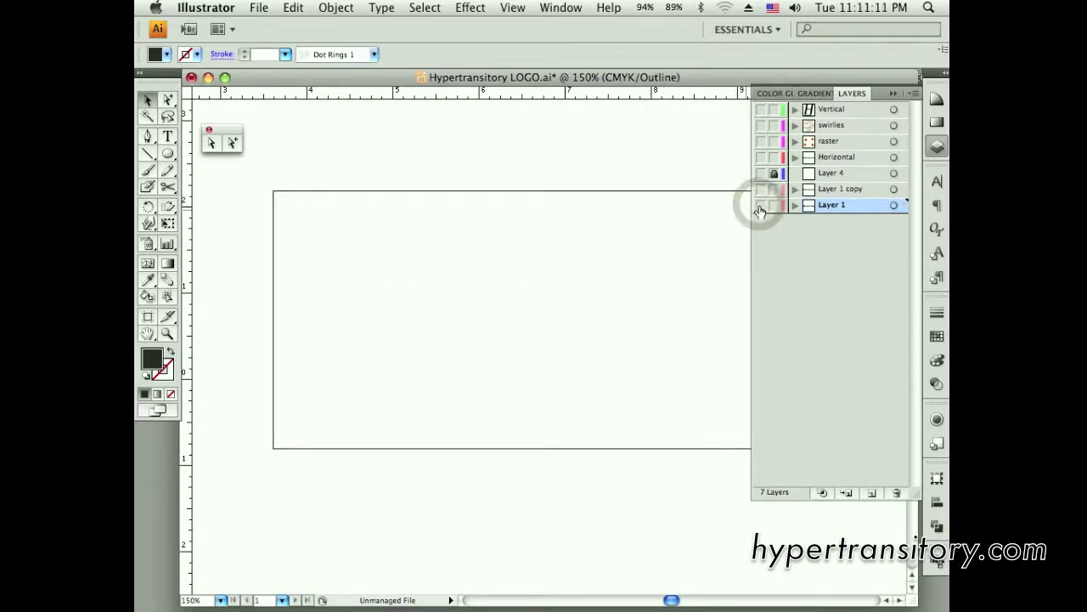
pyautogui.keyDown('super'); pyautogui.click(760, 206); pyautogui.keyUp('super')
pyautogui.click(759, 188)
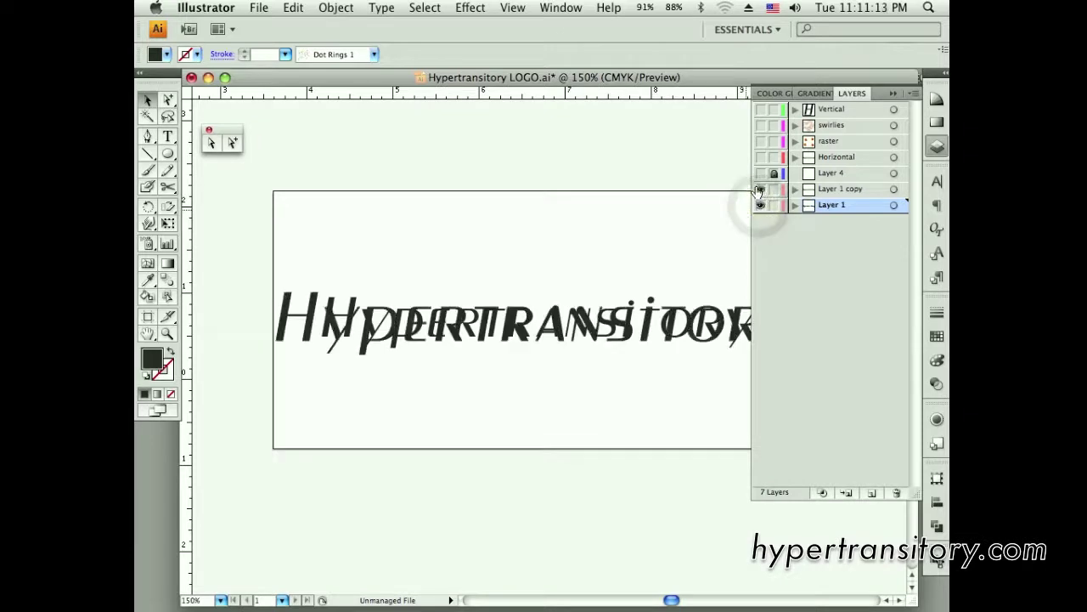
pyautogui.click(774, 189)
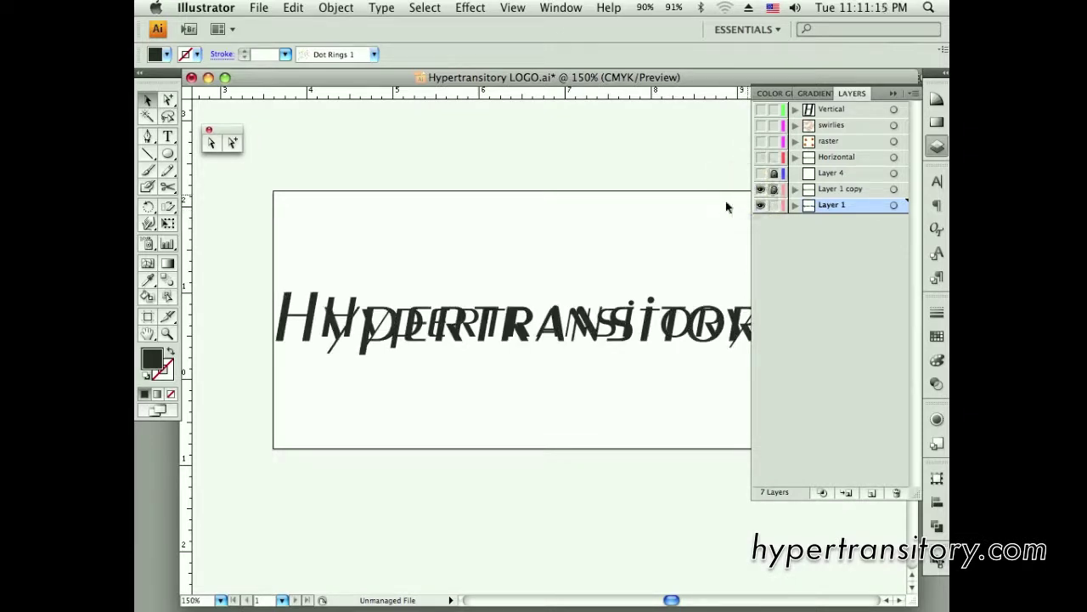
pyautogui.moveTo(664, 225); pyautogui.dragTo(535, 420)
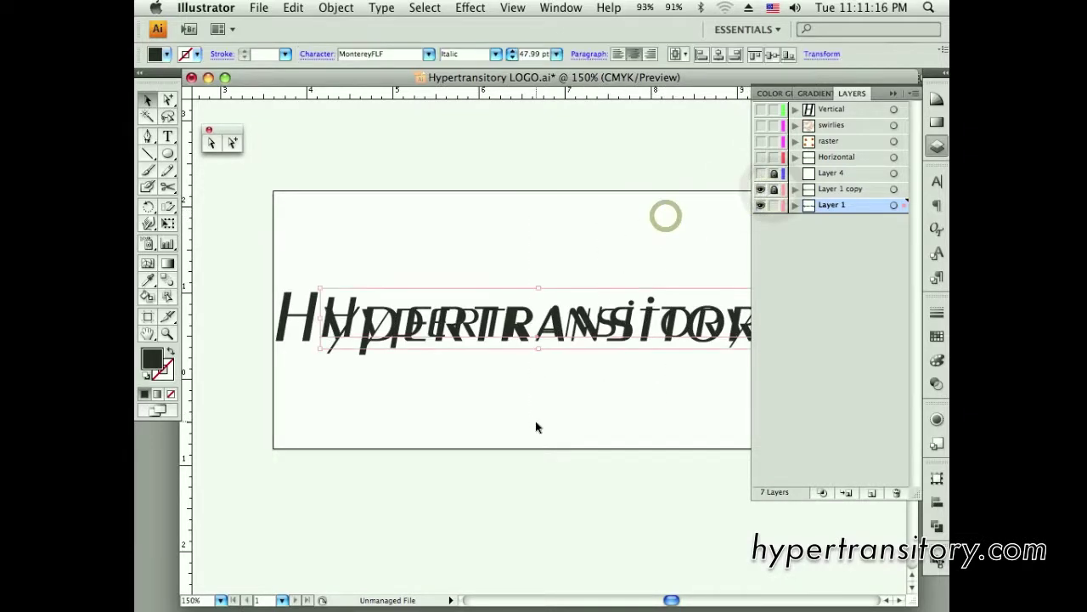
pyautogui.click(760, 189)
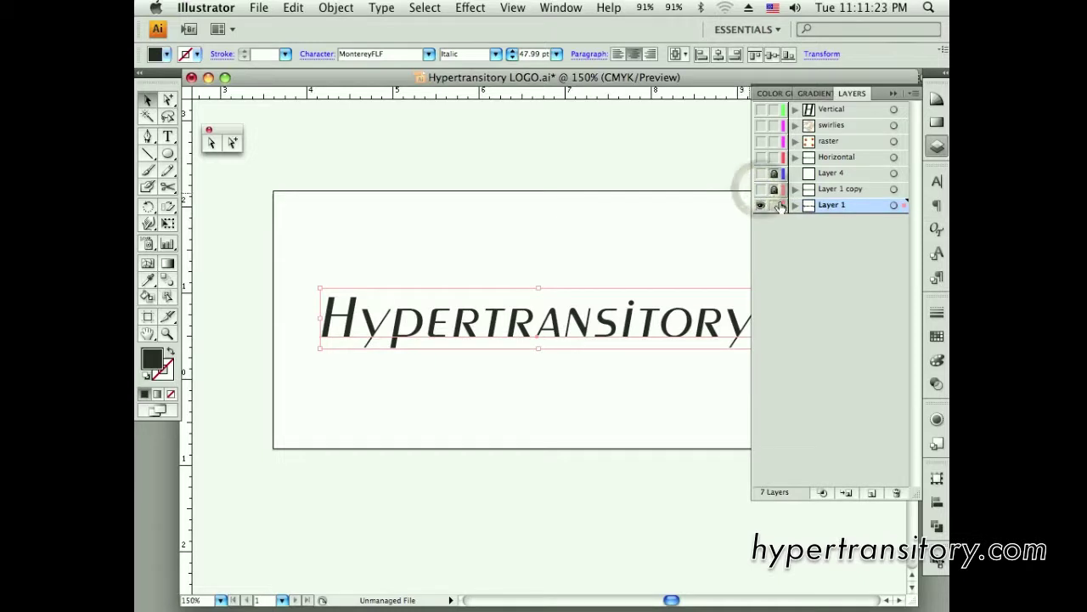
pyautogui.doubleClick(858, 205)
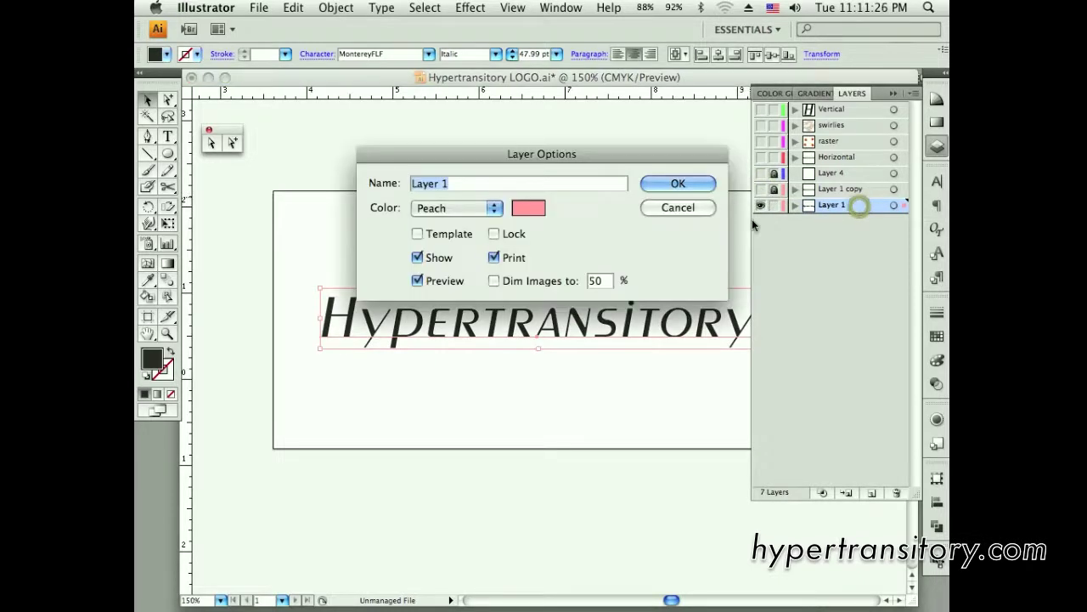
pyautogui.click(496, 256)
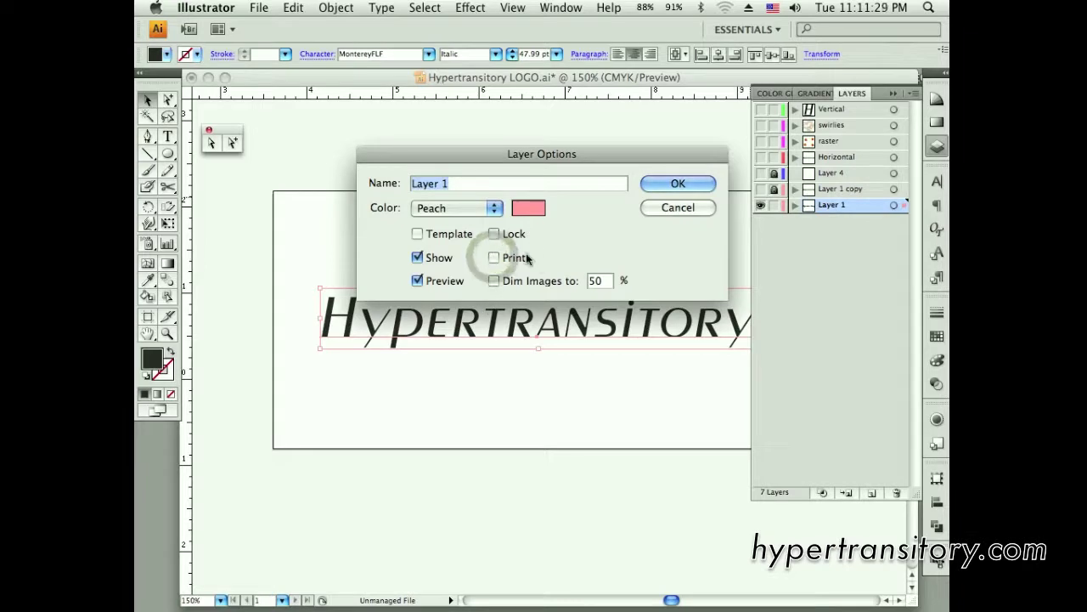
pyautogui.click(677, 183)
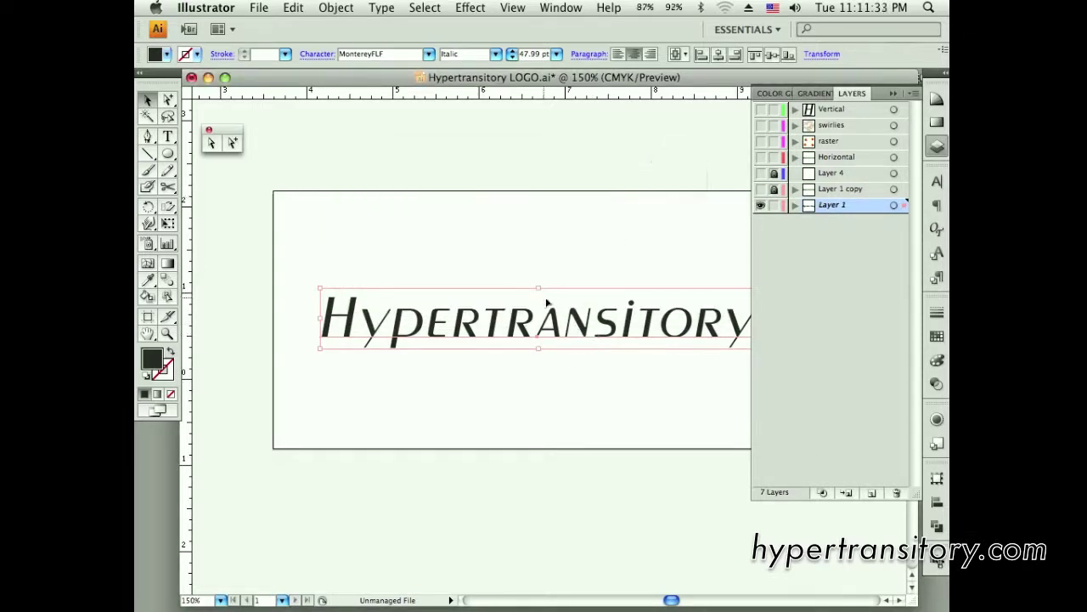
pyautogui.doubleClick(856, 205)
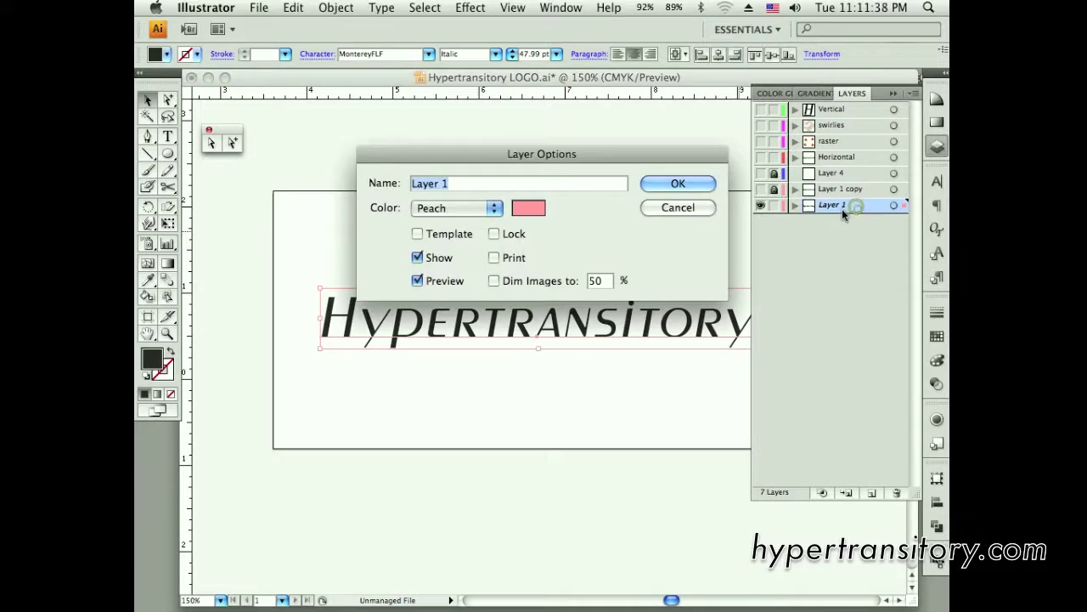
pyautogui.click(494, 257)
pyautogui.click(677, 186)
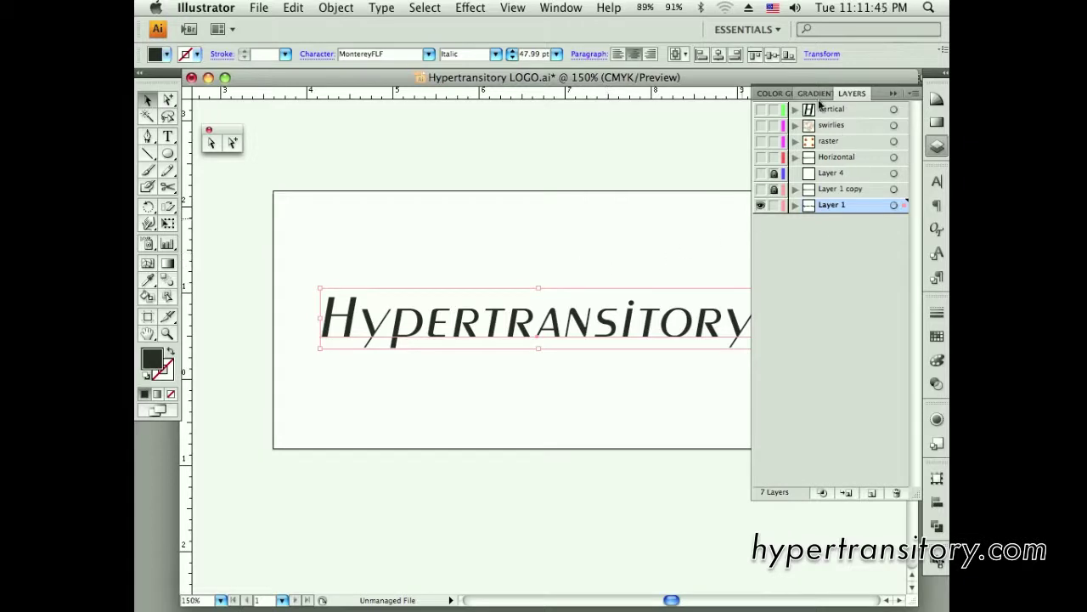
# - Duplicate Layer 1 as Layer 1 copy 2, lock and hide the original, and target the copy
pyautogui.moveTo(572, 237); pyautogui.dragTo(524, 251)
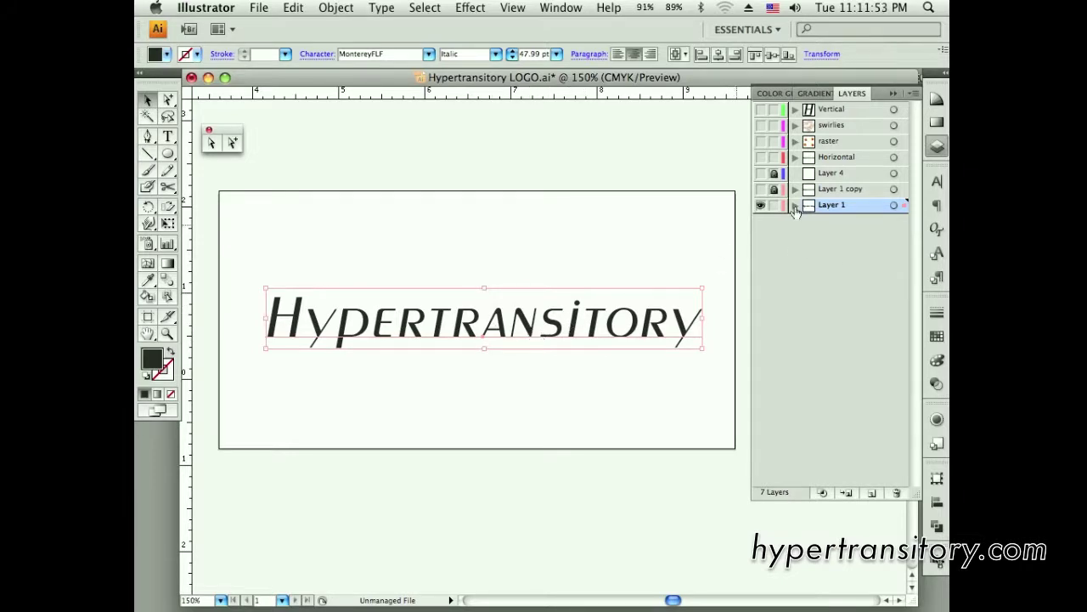
pyautogui.click(911, 98)
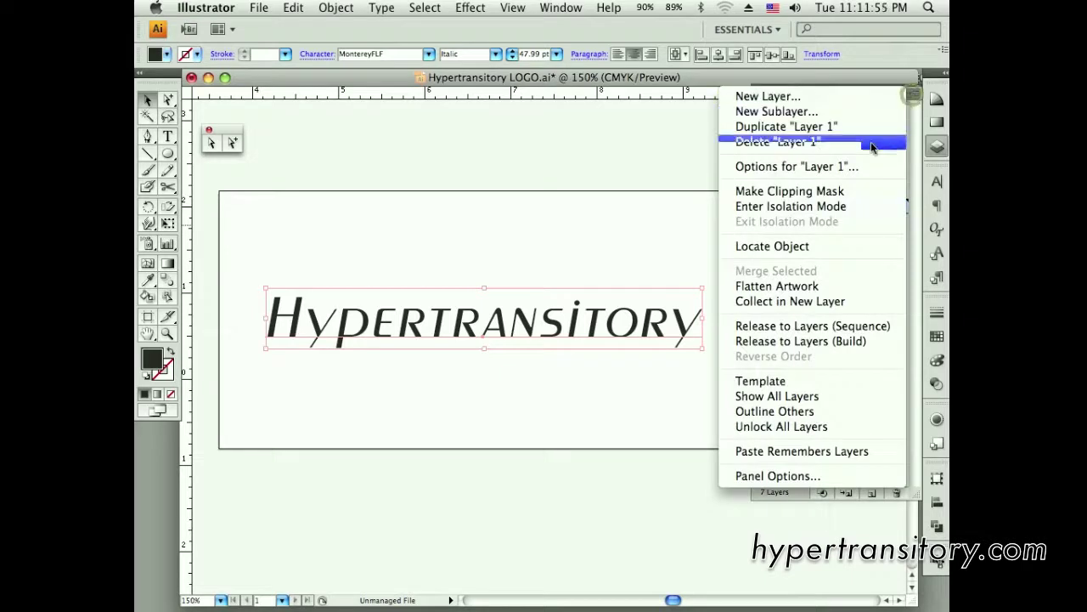
pyautogui.click(820, 127)
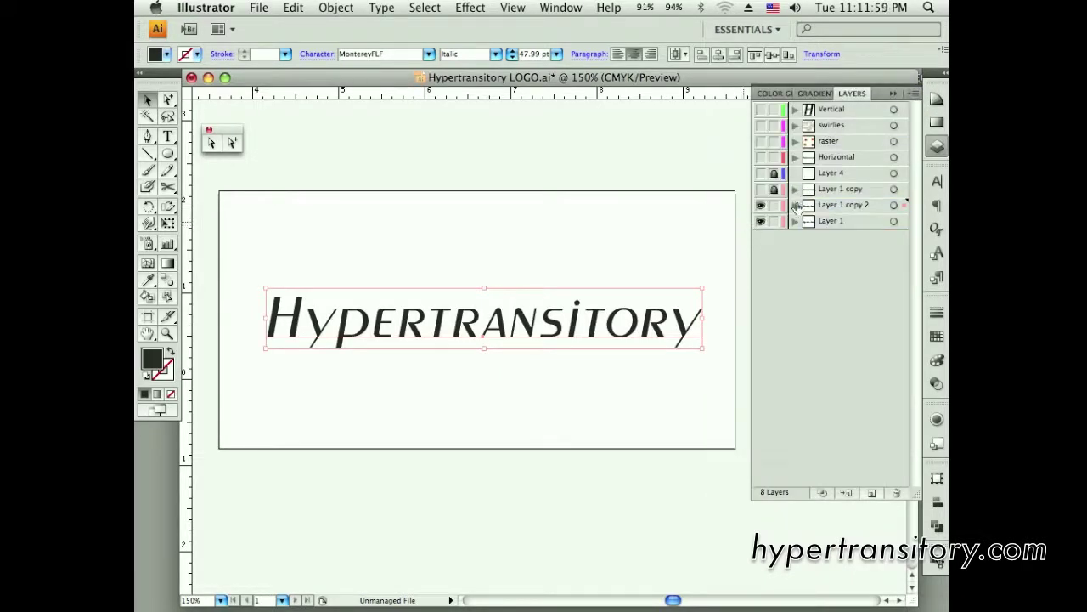
pyautogui.click(774, 221)
pyautogui.click(761, 221)
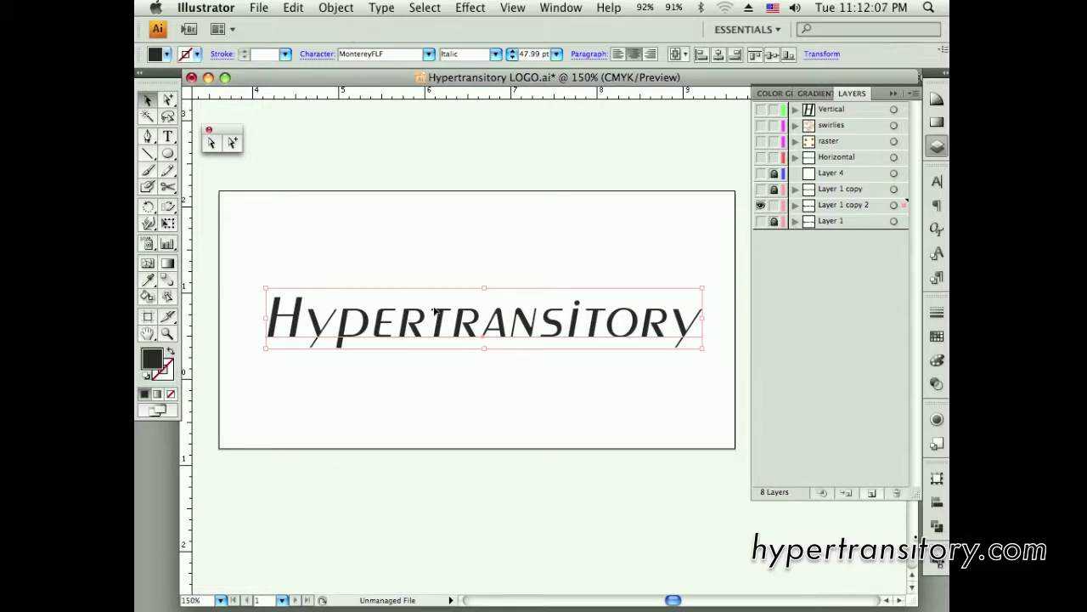
pyautogui.click(814, 206)
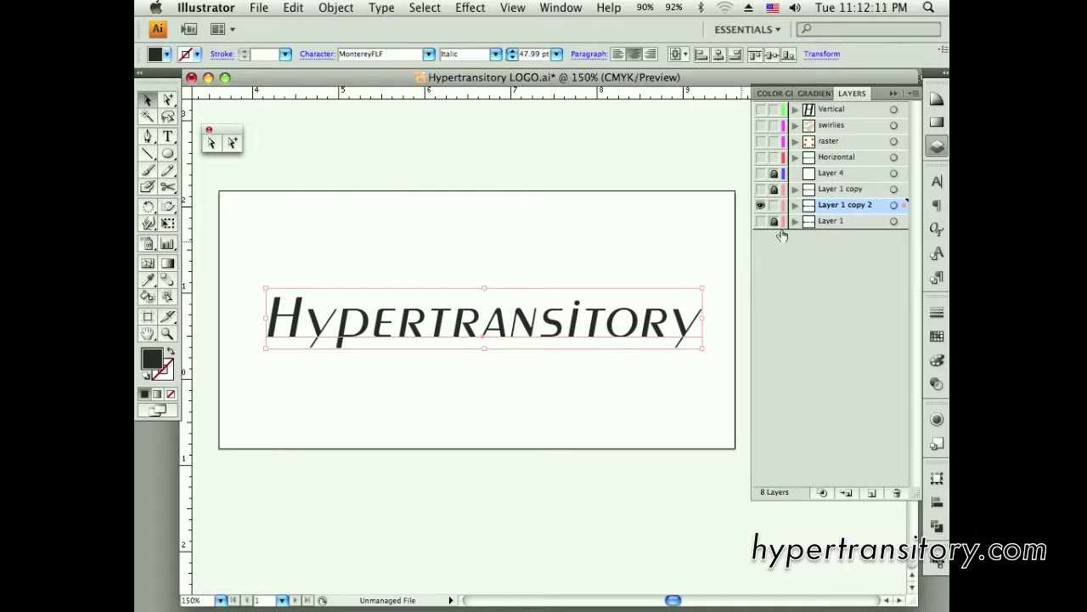
pyautogui.click(382, 8)
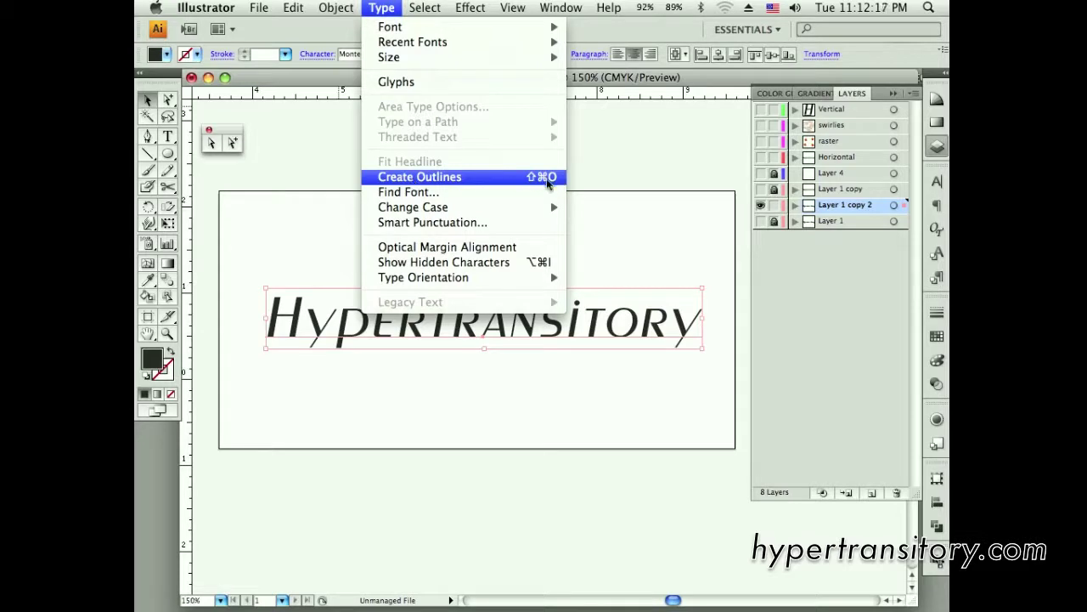
# - Convert the Hypertransitory text on Layer 1 copy 2 to outlines and deselect it
pyautogui.click(457, 179)
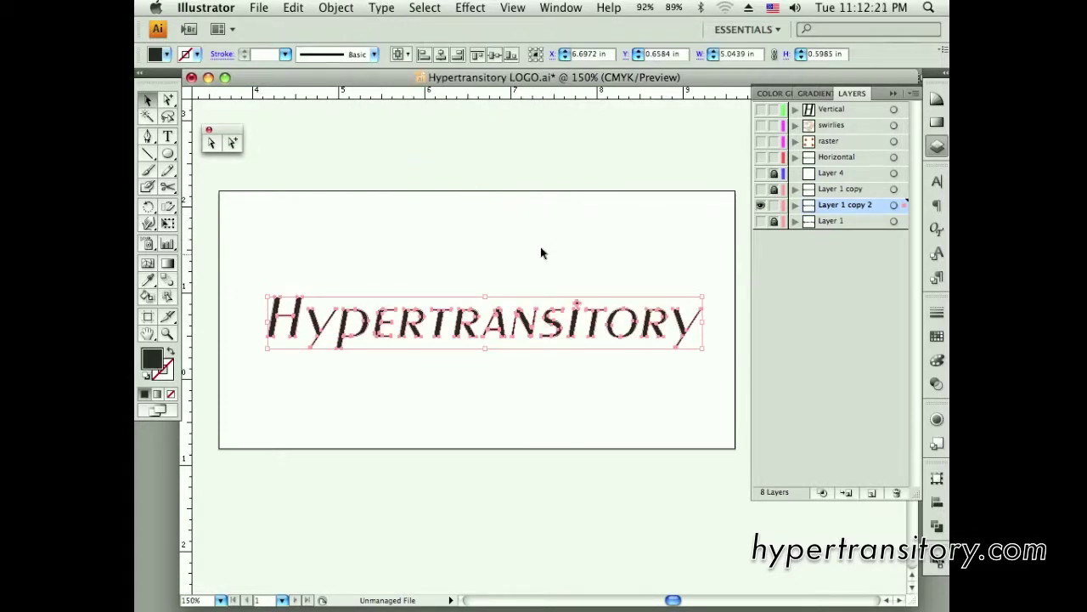
pyautogui.click(412, 212)
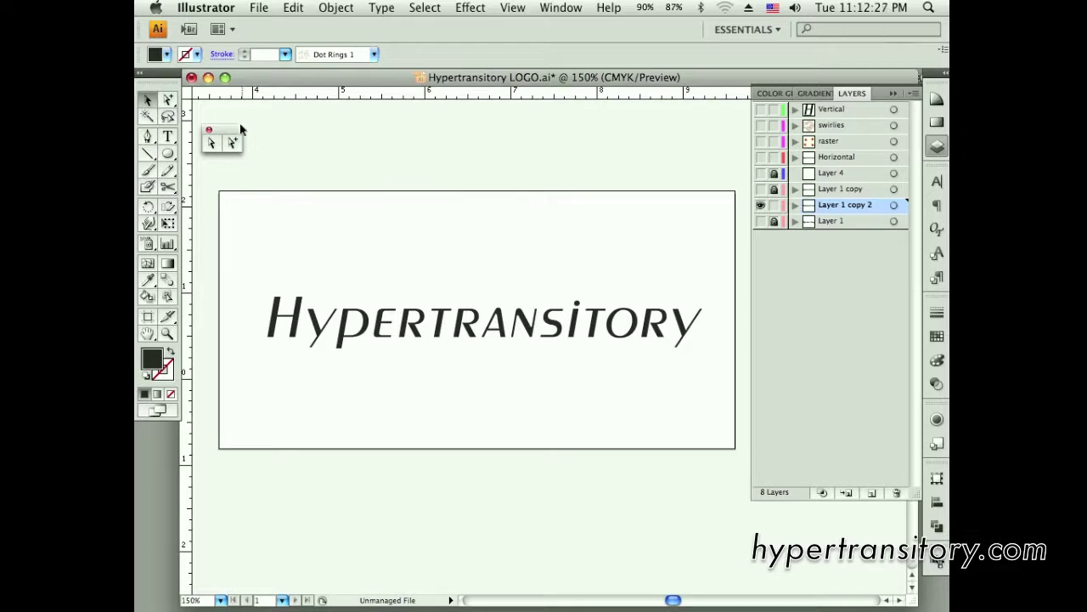
pyautogui.moveTo(240, 128); pyautogui.dragTo(249, 121)
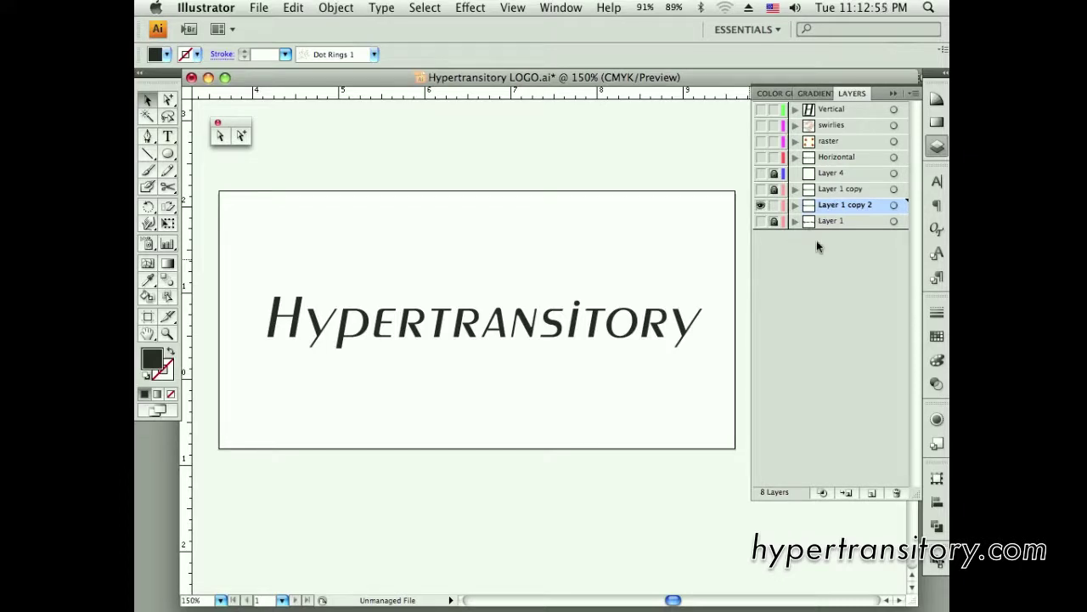
pyautogui.doubleClick(868, 209)
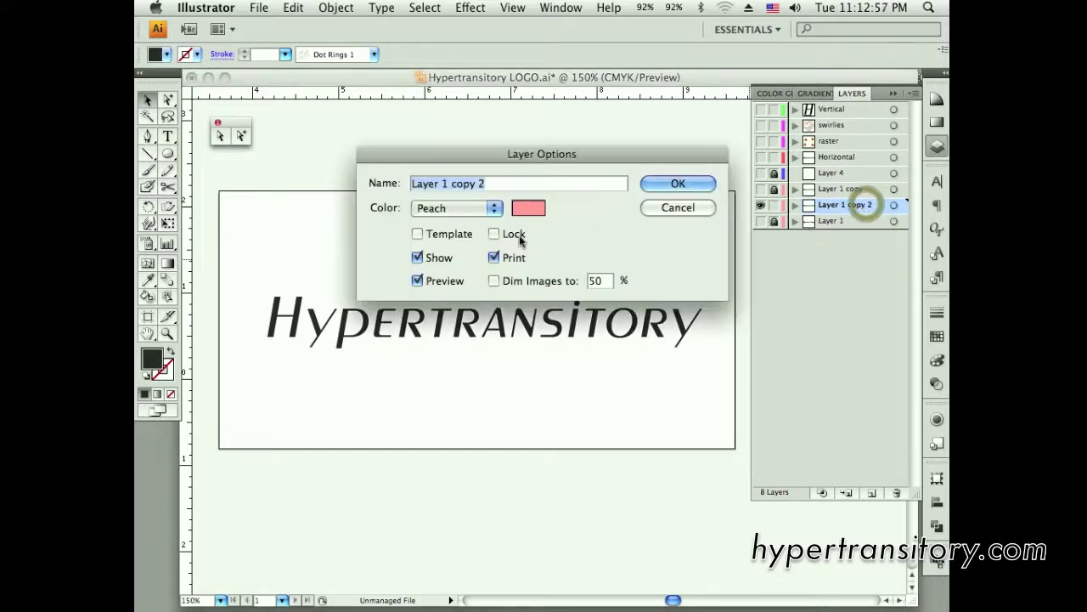
pyautogui.click(685, 207)
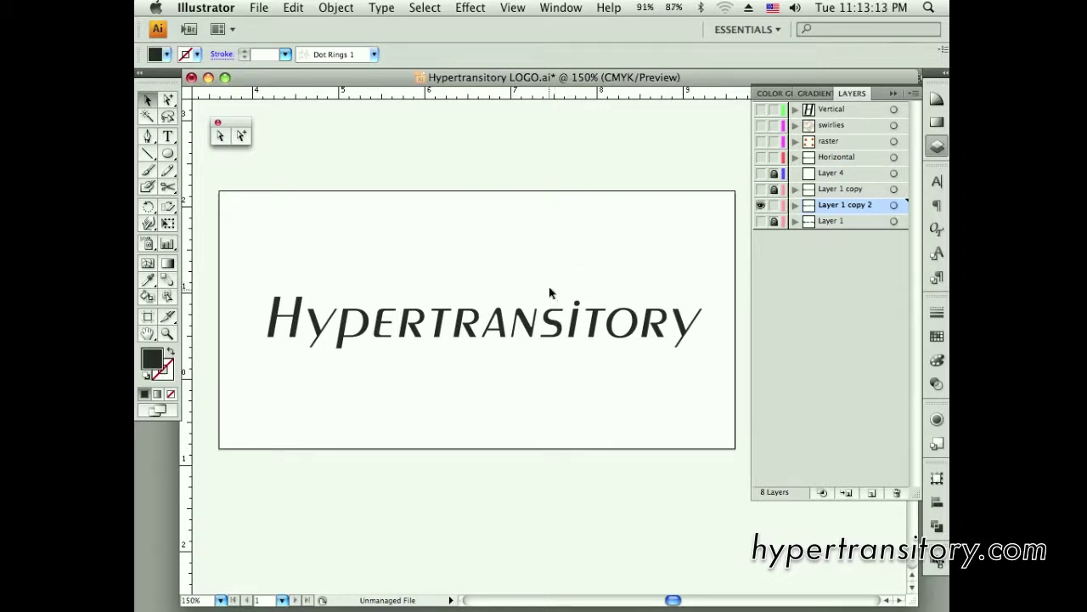
# - Turn Layer 1 back on, make it active, and select its Hypertransitory text
pyautogui.click(761, 208)
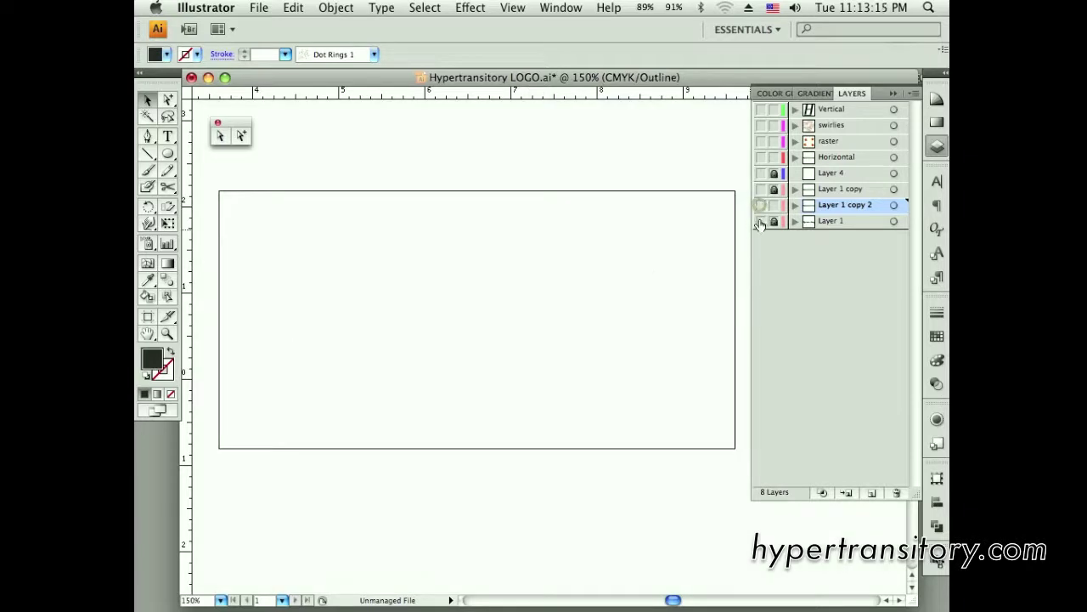
pyautogui.click(761, 208)
pyautogui.click(761, 221)
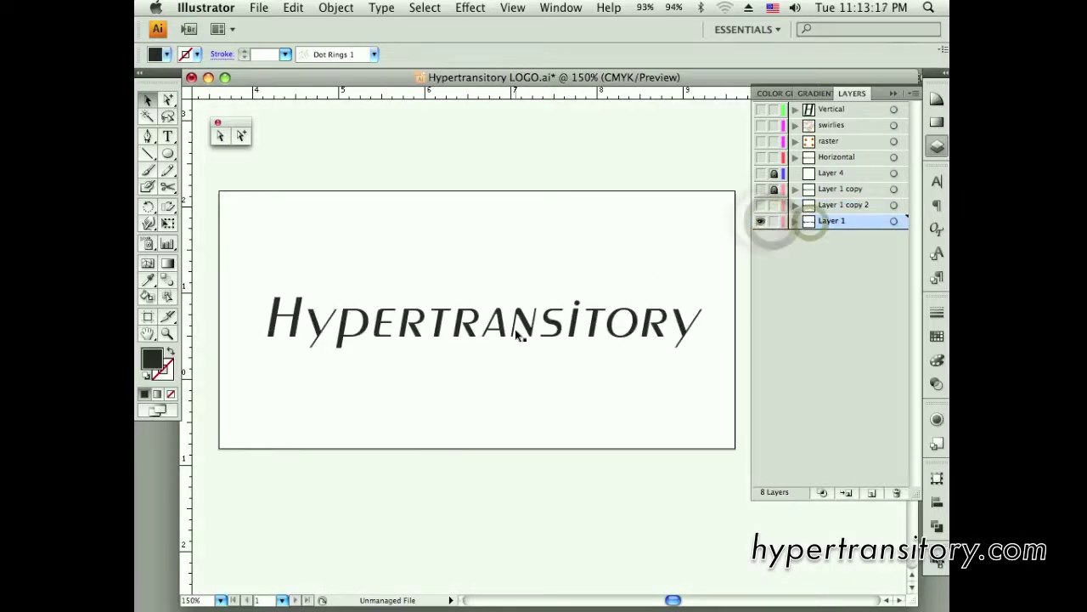
pyautogui.click(521, 335)
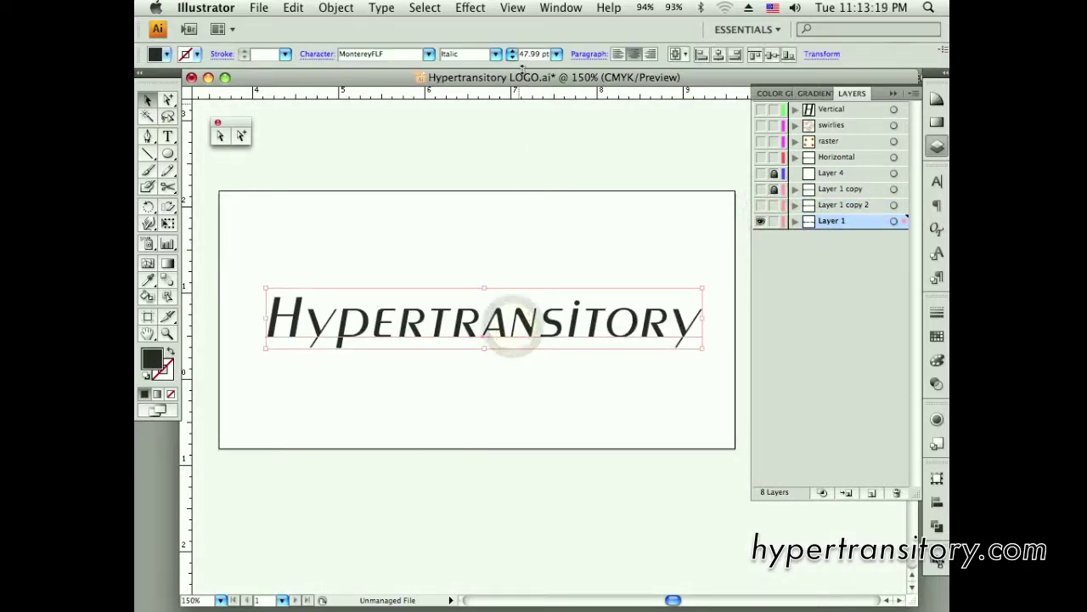
# - Open Effect > Warp > Arc for the text, showing 50% bend with no distortion
pyautogui.click(471, 7)
pyautogui.moveTo(500, 260)
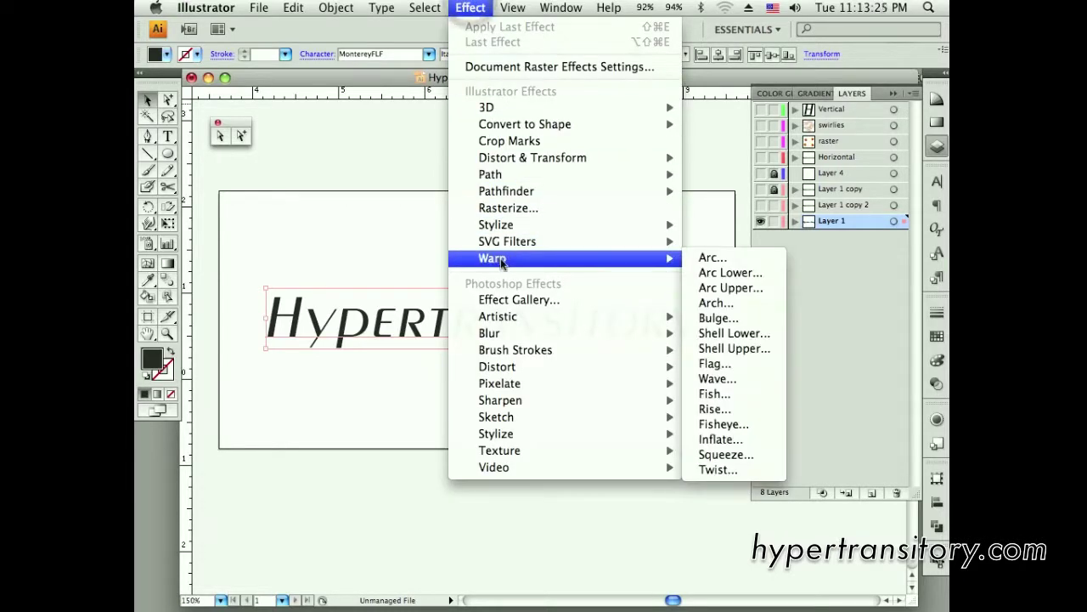
pyautogui.click(471, 8)
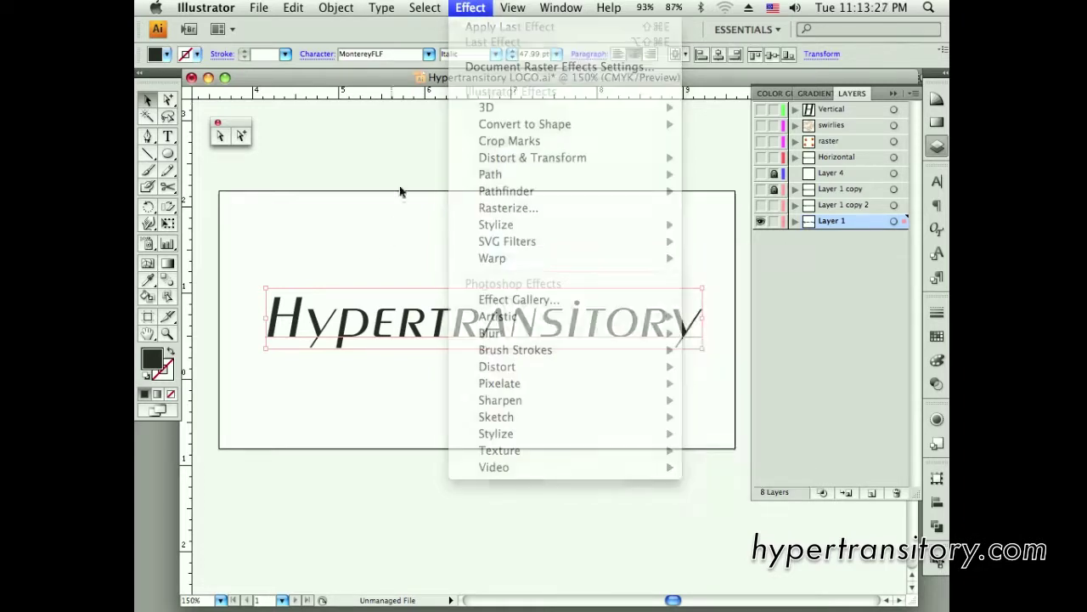
pyautogui.click(470, 8)
pyautogui.moveTo(501, 259)
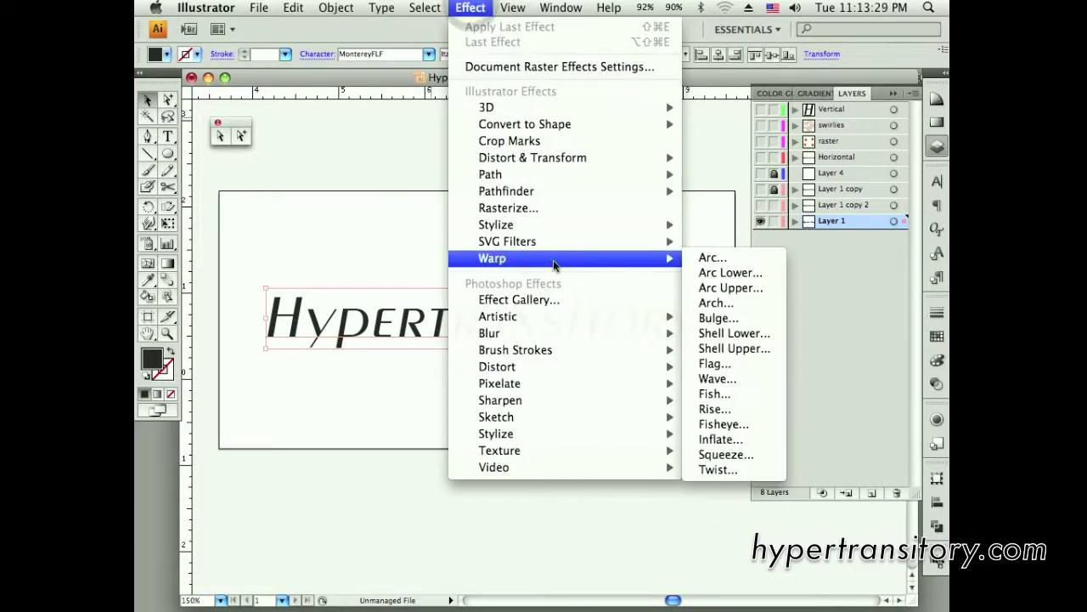
pyautogui.click(717, 264)
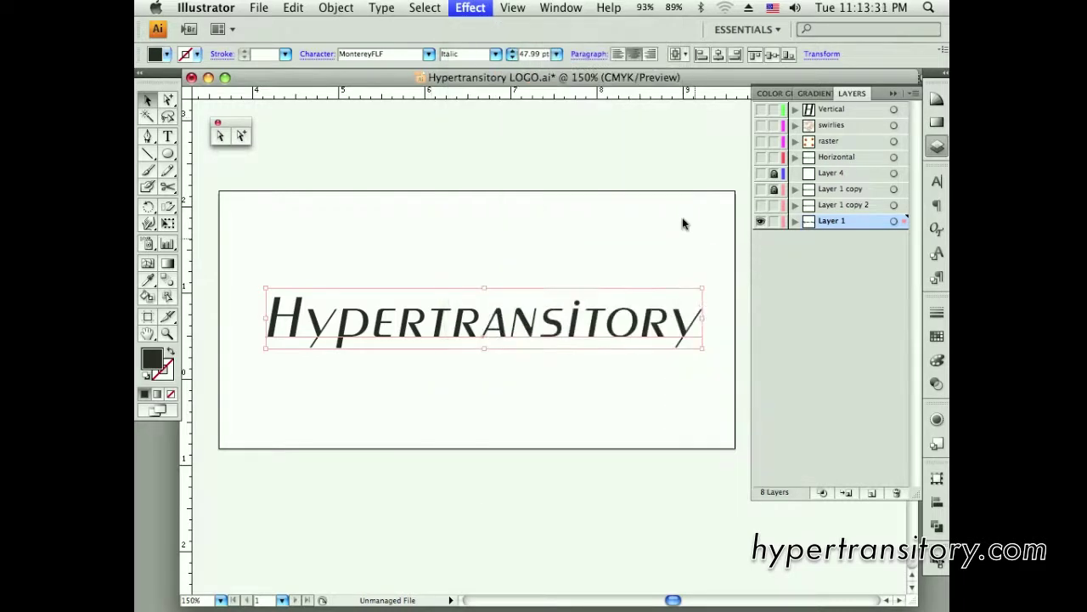
pyautogui.moveTo(614, 78); pyautogui.dragTo(839, 54)
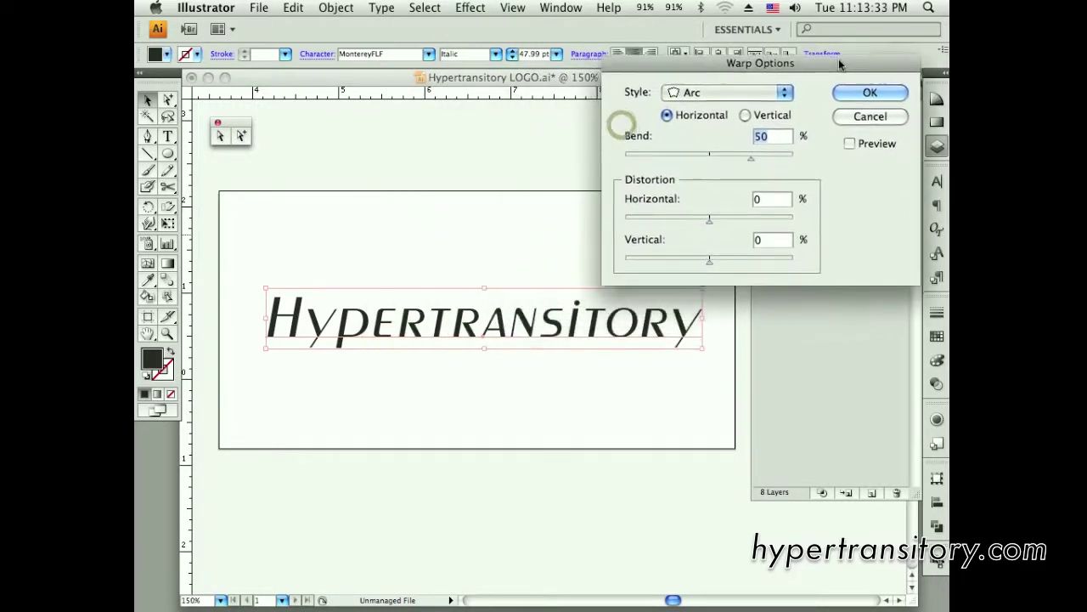
# - Enable Preview and trial the Arc warp at 20% bend, vertically and horizontally
pyautogui.click(748, 87)
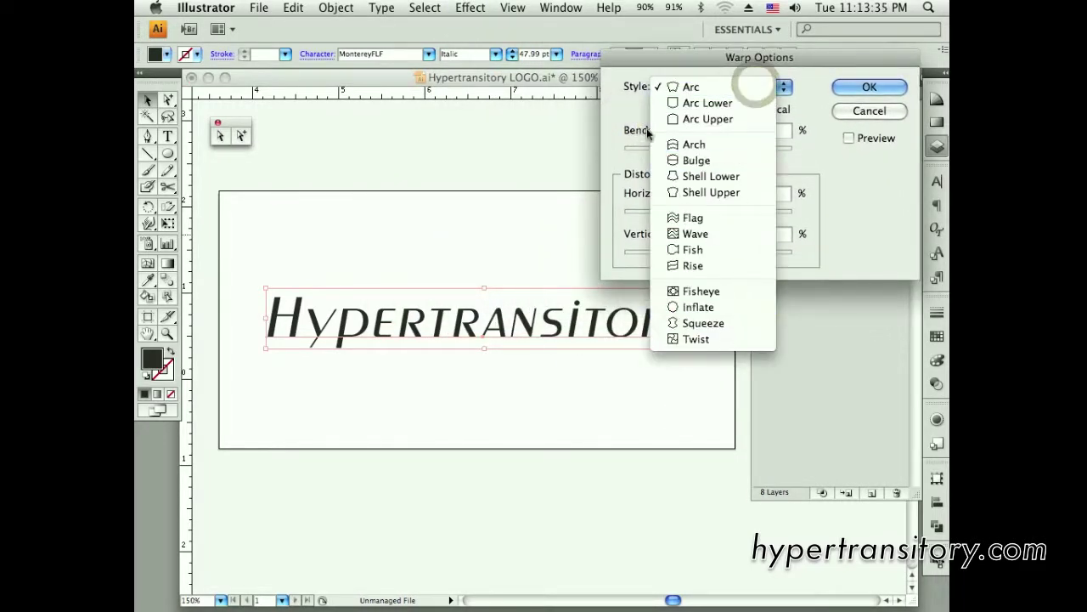
pyautogui.click(527, 180)
pyautogui.click(701, 87)
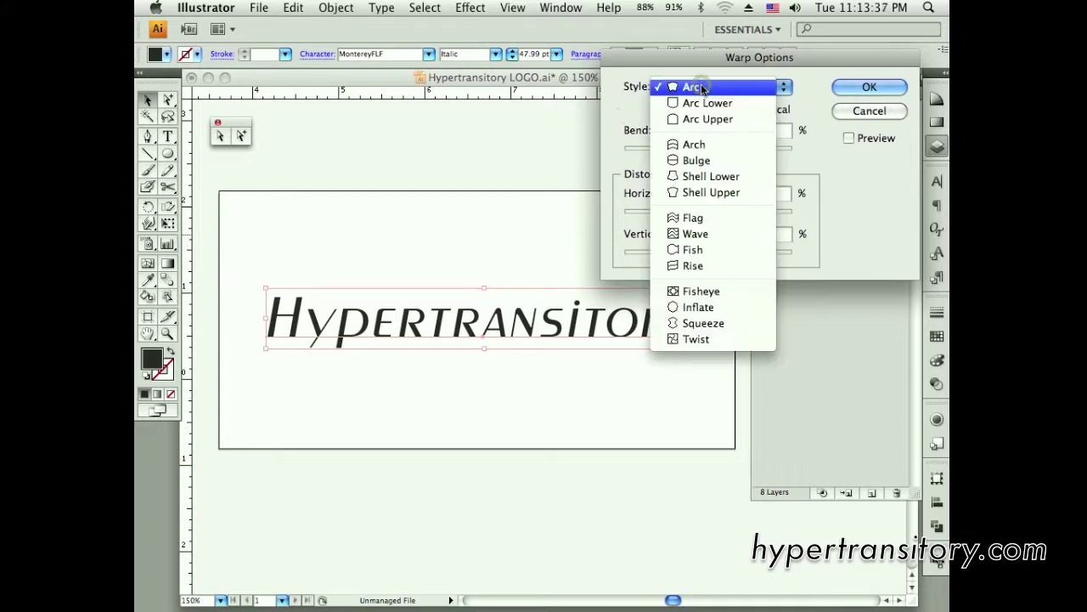
pyautogui.click(537, 150)
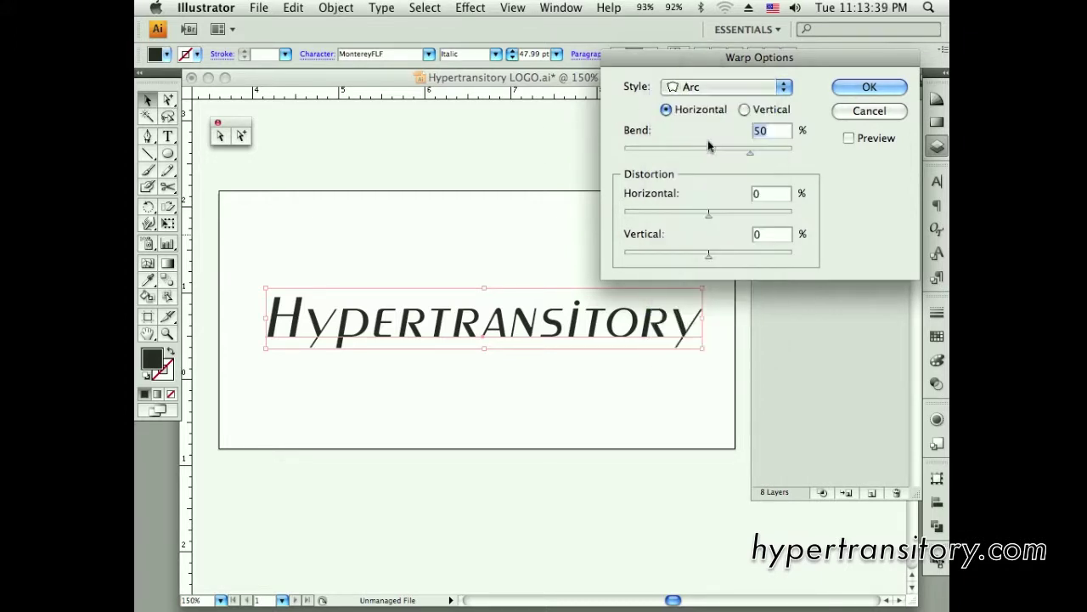
pyautogui.click(848, 139)
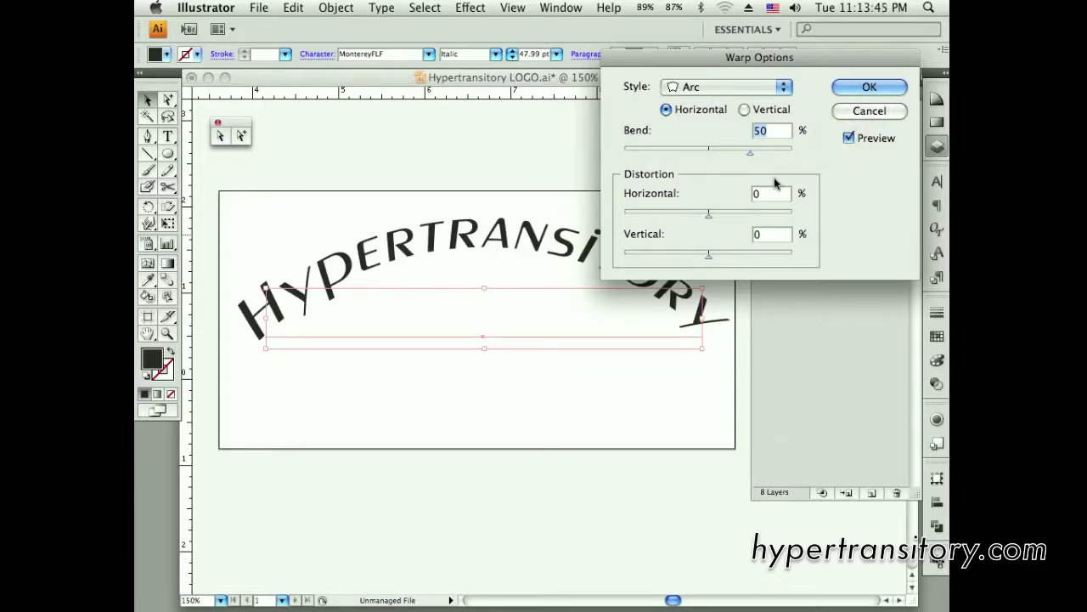
pyautogui.click(723, 153)
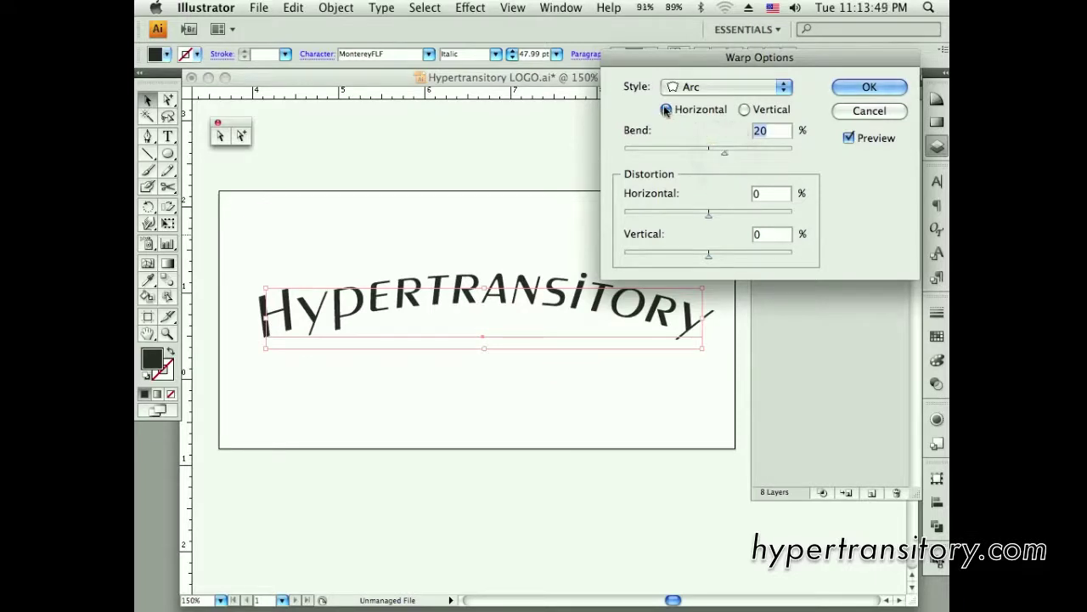
pyautogui.click(745, 110)
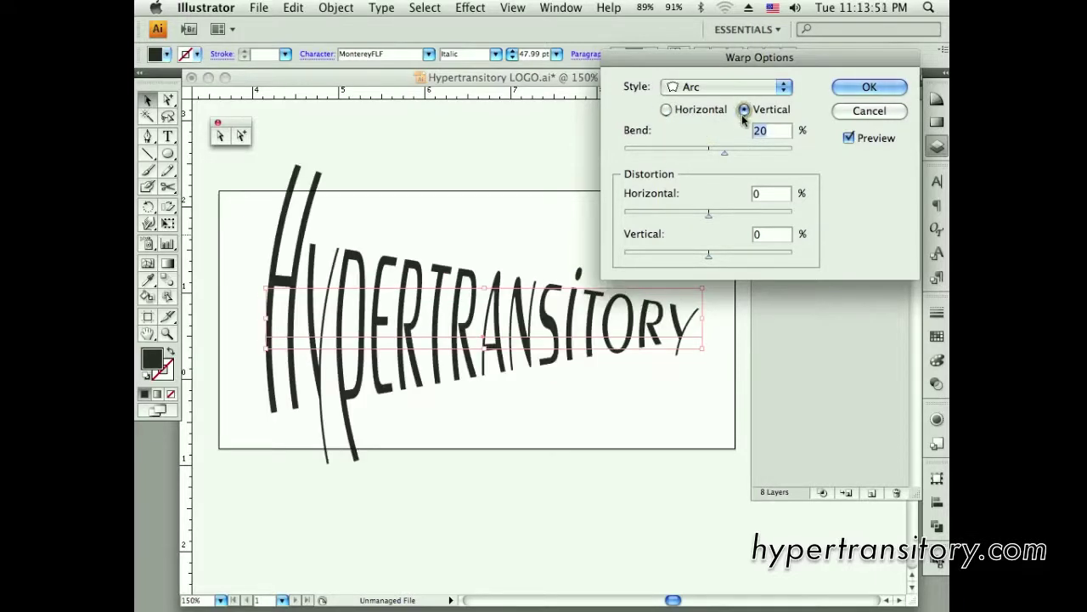
pyautogui.click(666, 109)
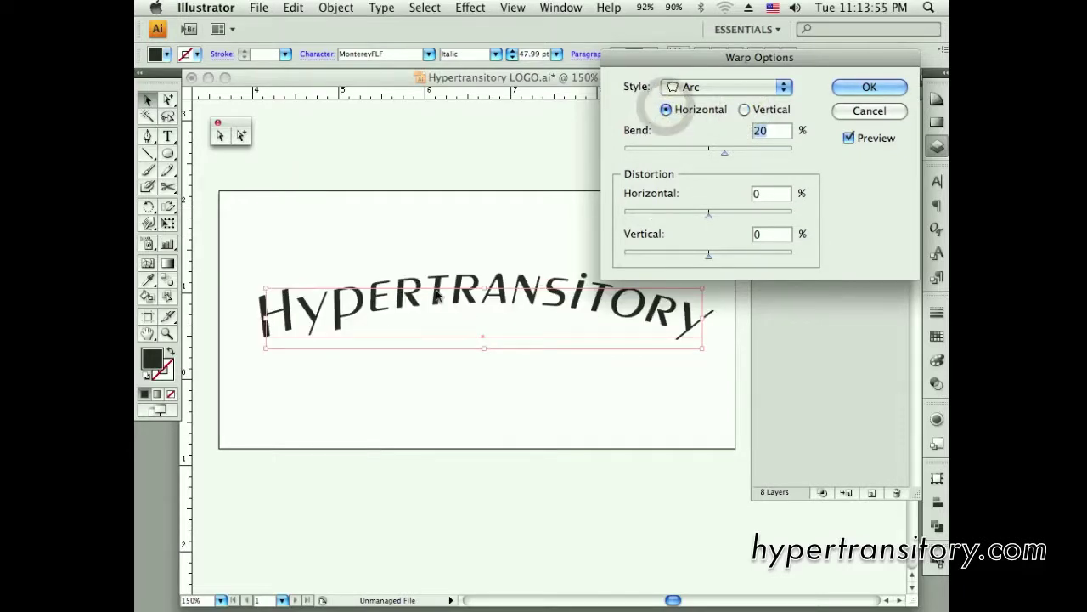
# - Try Arch and Bulge, then apply a horizontal Flag warp with 47% bend
pyautogui.click(713, 87)
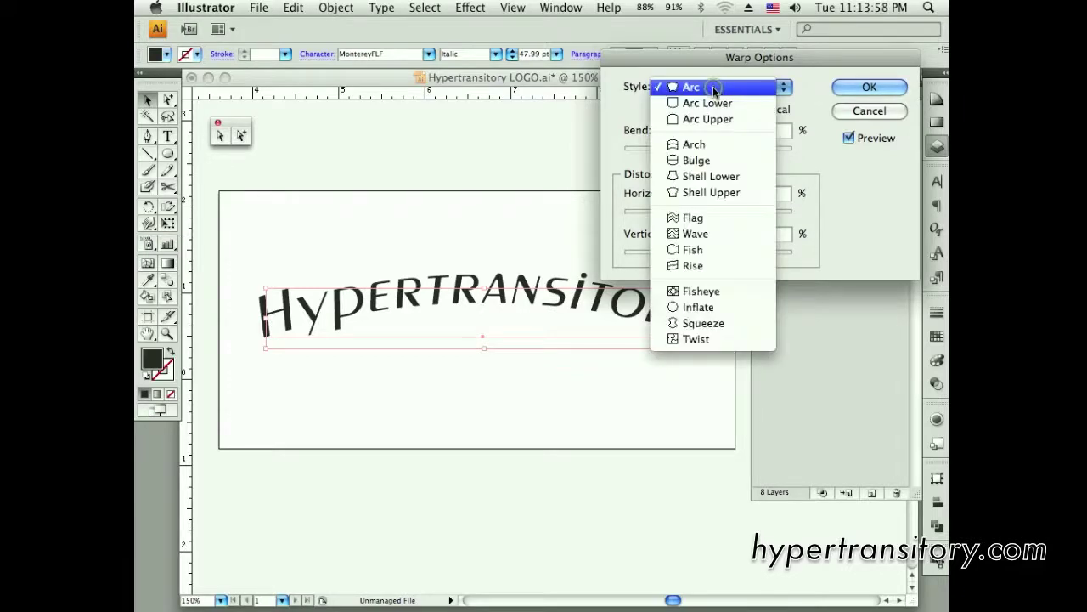
pyautogui.click(714, 144)
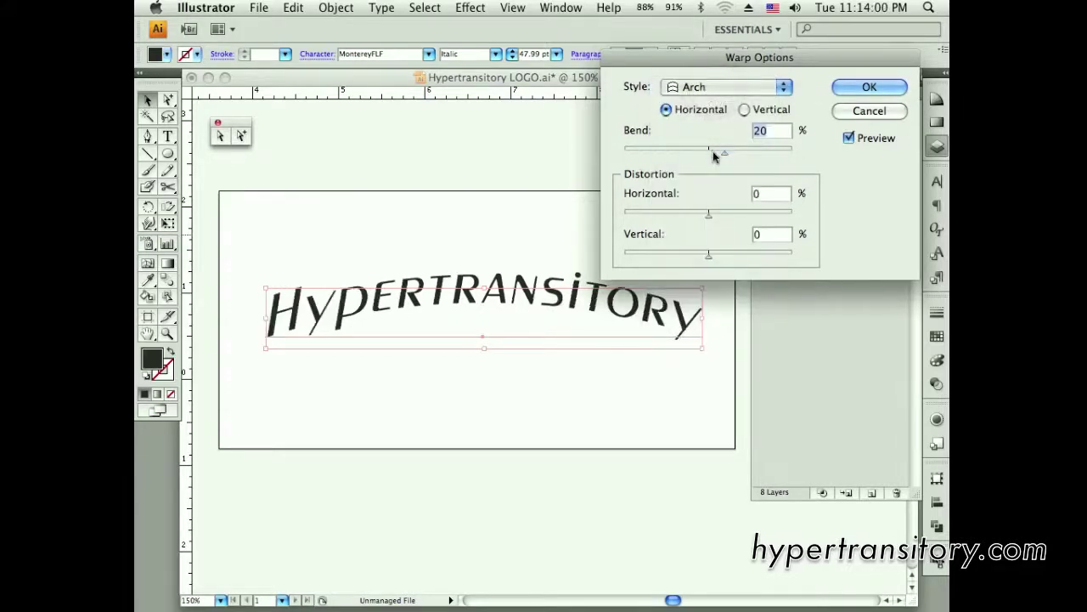
pyautogui.click(705, 90)
pyautogui.click(708, 104)
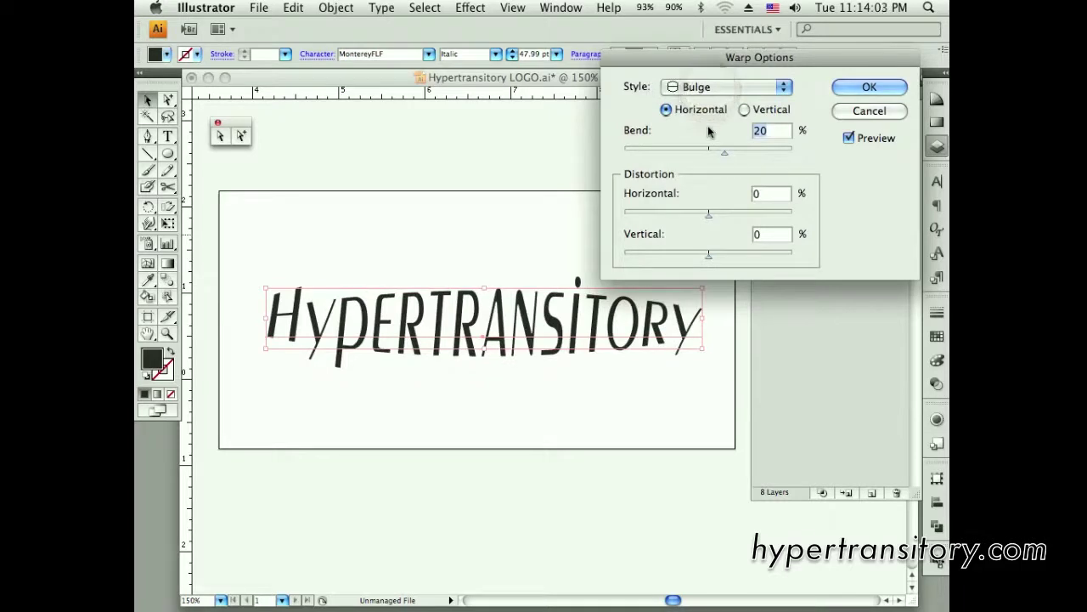
pyautogui.click(718, 88)
pyautogui.click(702, 143)
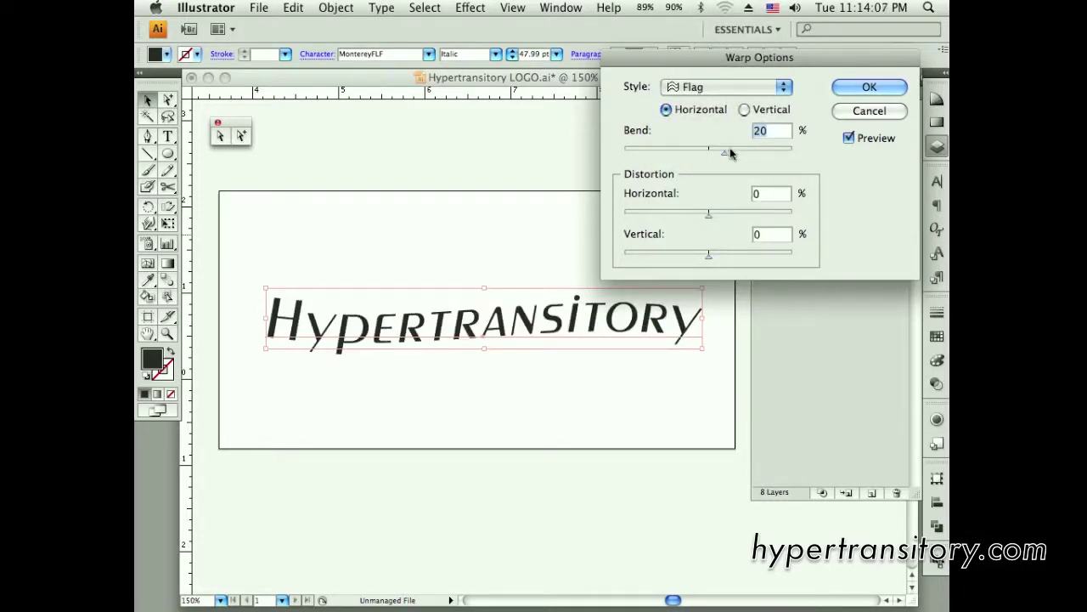
pyautogui.click(741, 156)
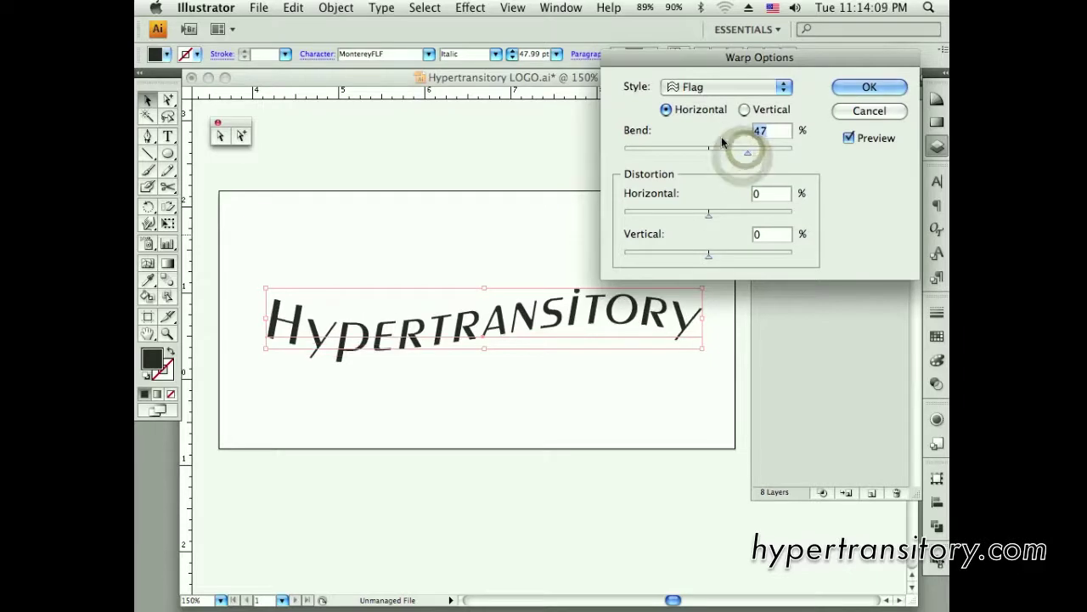
pyautogui.click(871, 89)
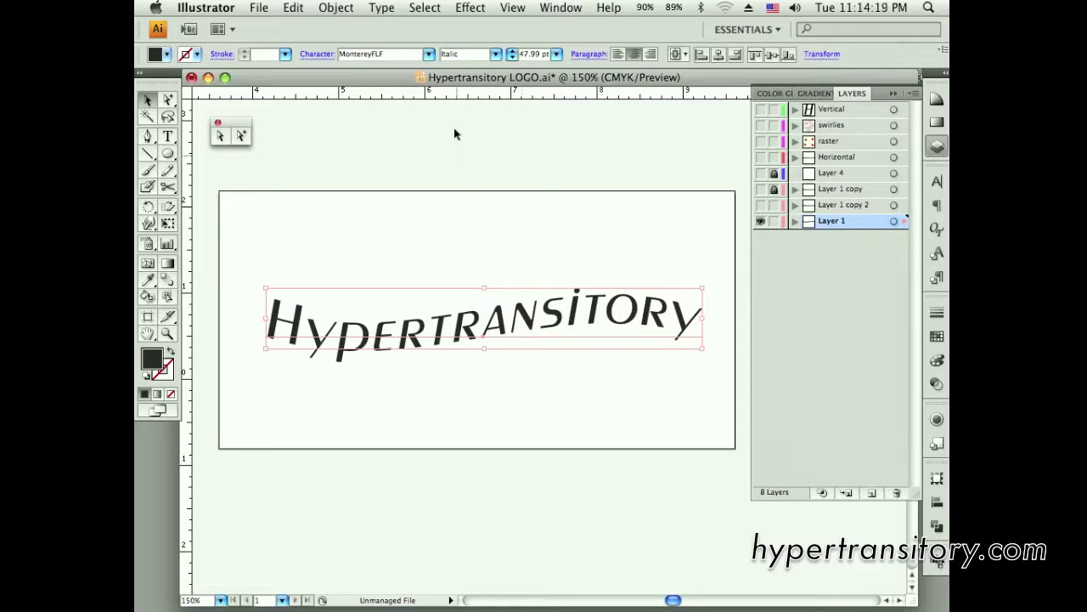
# - Inspect the Flag-warped paths in Outline view, then return to Preview with Cmd+Y
pyautogui.click(512, 8)
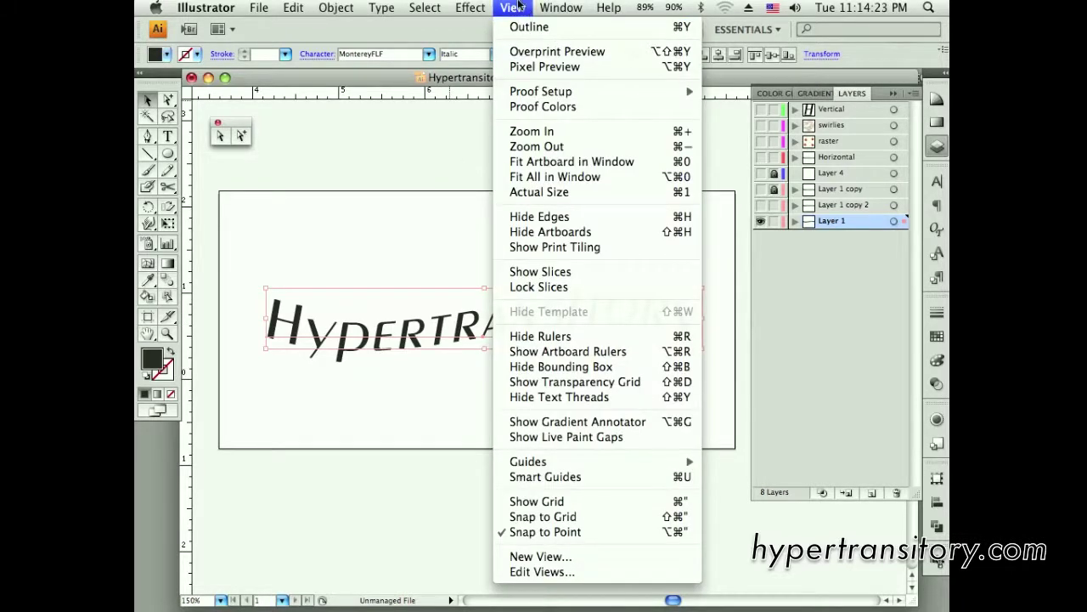
pyautogui.click(514, 7)
pyautogui.press('super+y')
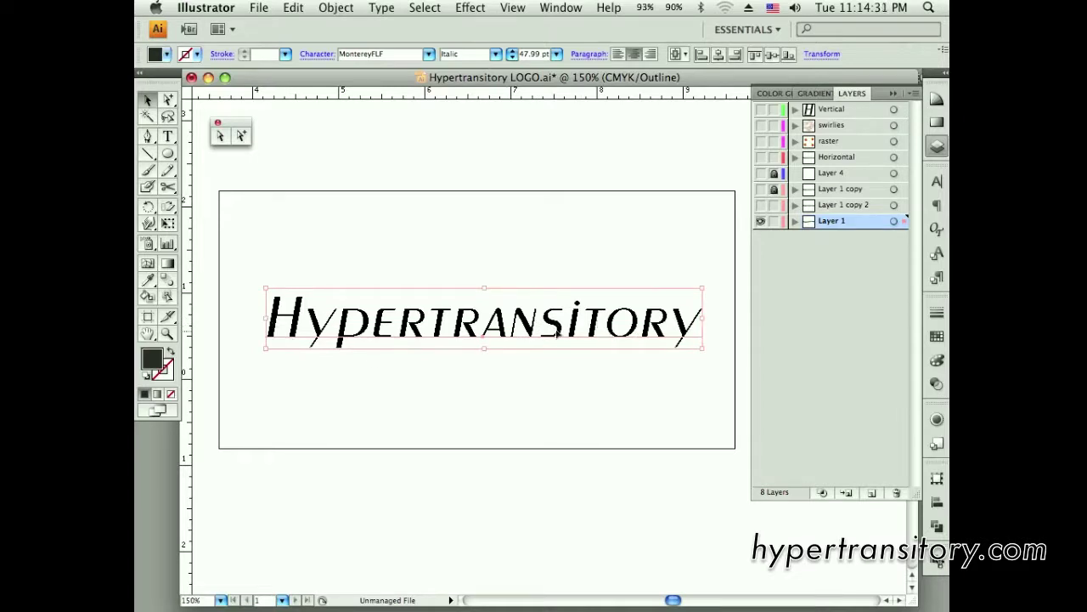
pyautogui.press('super+y')
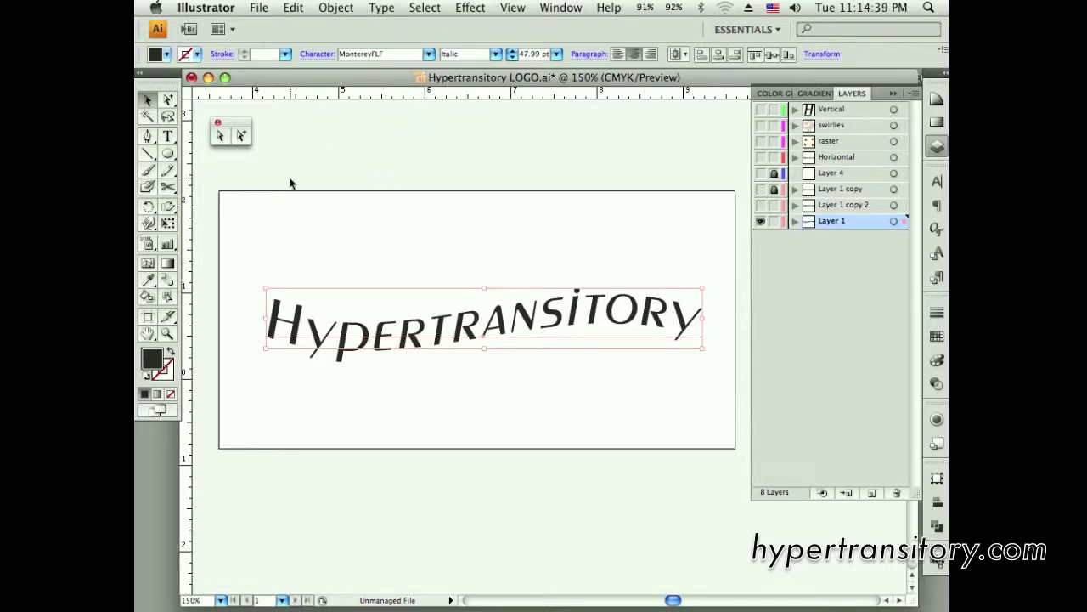
pyautogui.click(326, 8)
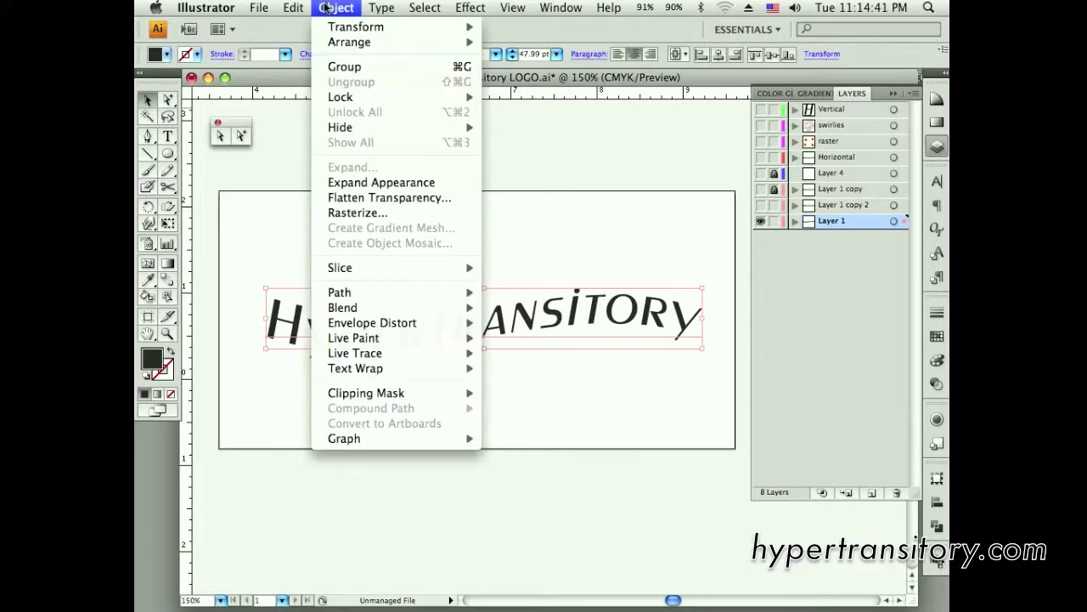
pyautogui.click(365, 185)
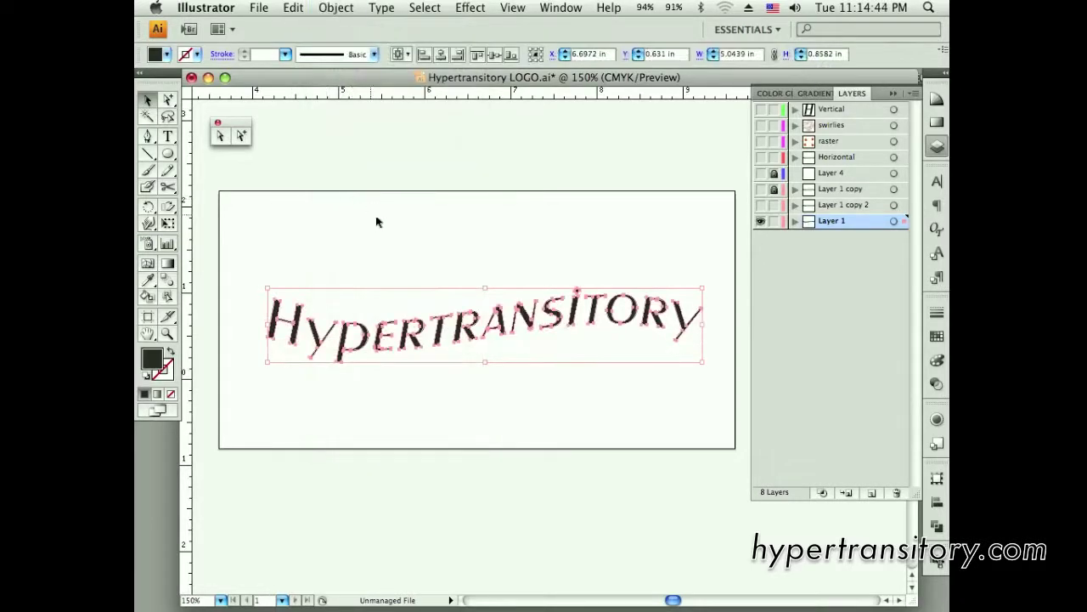
pyautogui.click(379, 219)
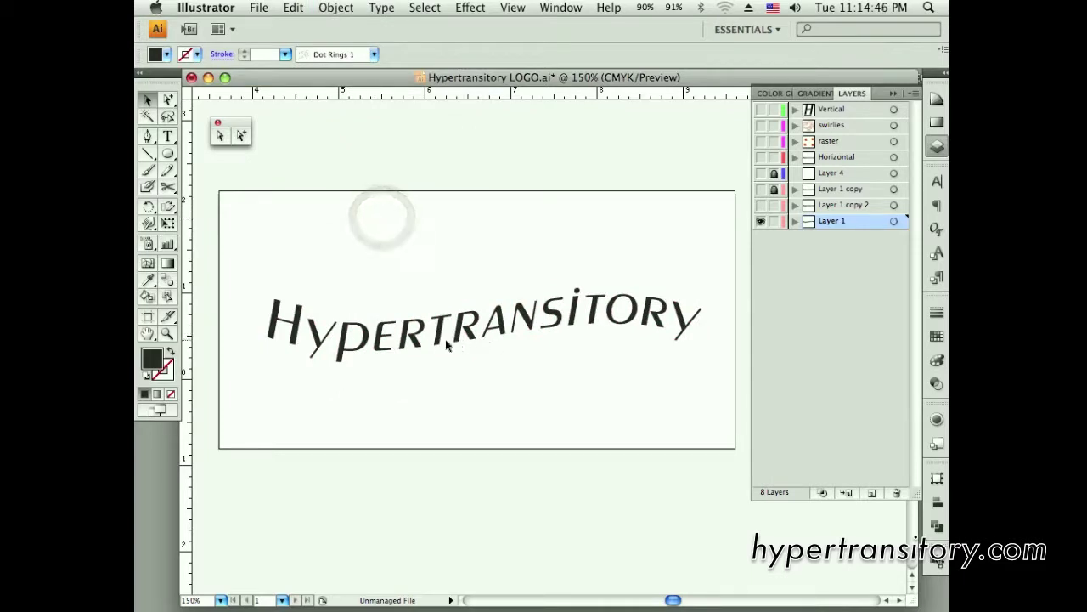
pyautogui.moveTo(351, 235); pyautogui.dragTo(524, 371)
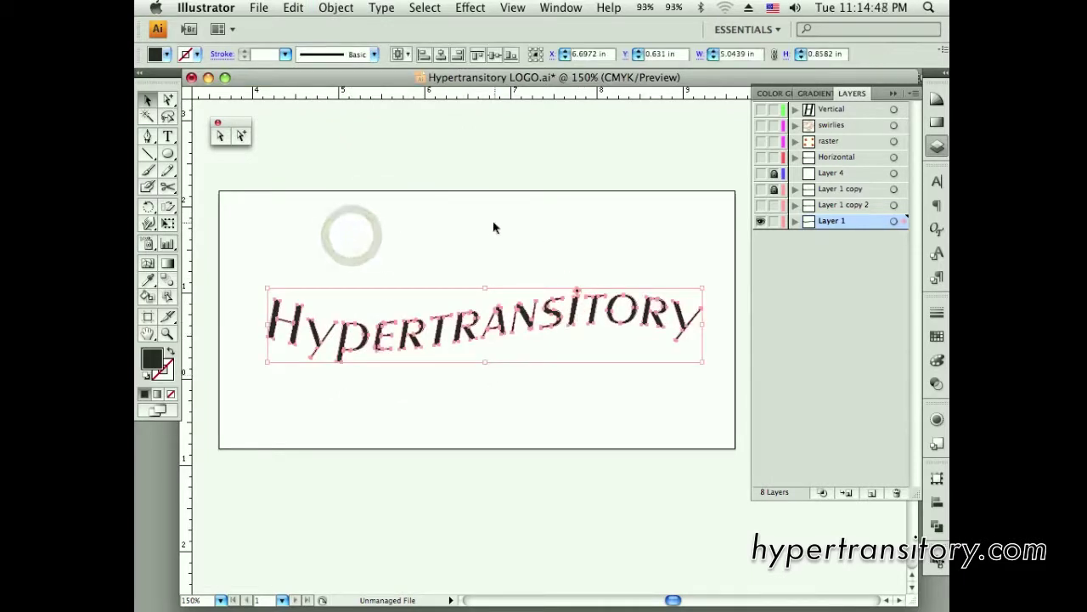
pyautogui.press('super+shift+b')
pyautogui.press('super+y')
pyautogui.click(542, 438)
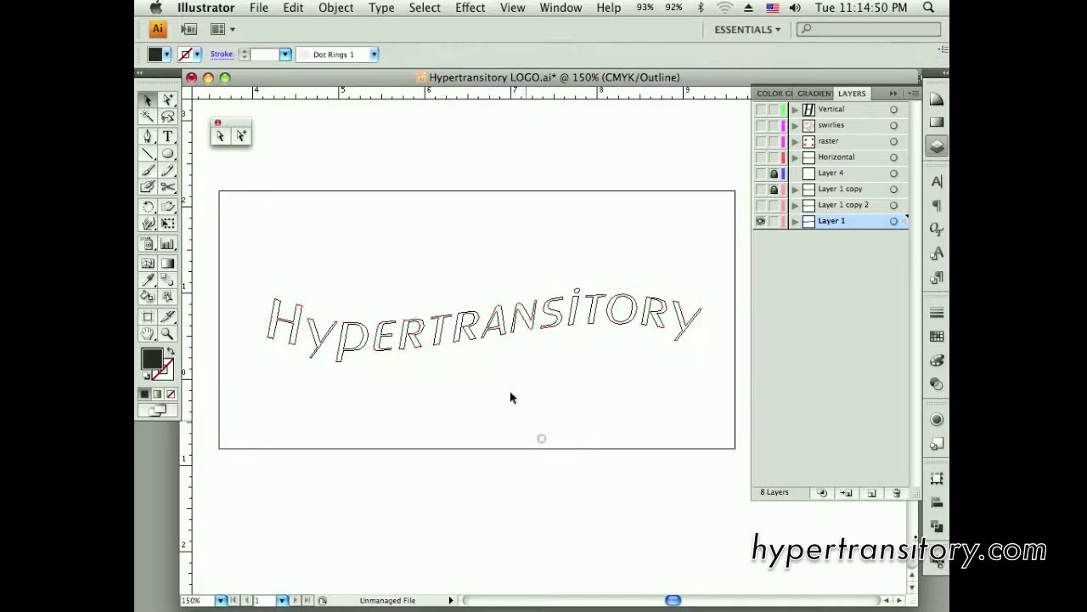
pyautogui.press('super+y')
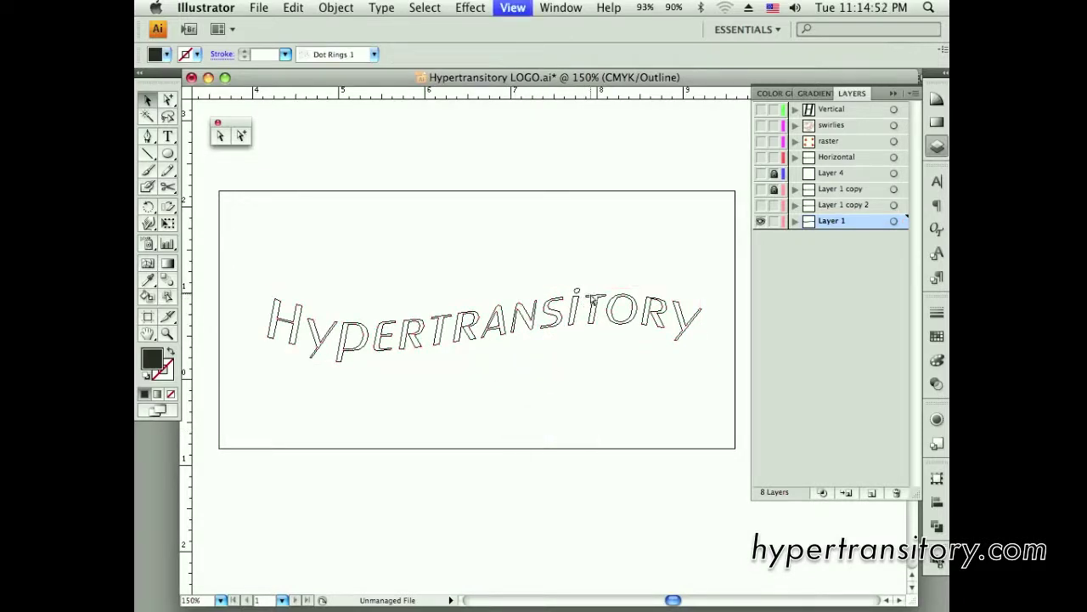
pyautogui.click(496, 306)
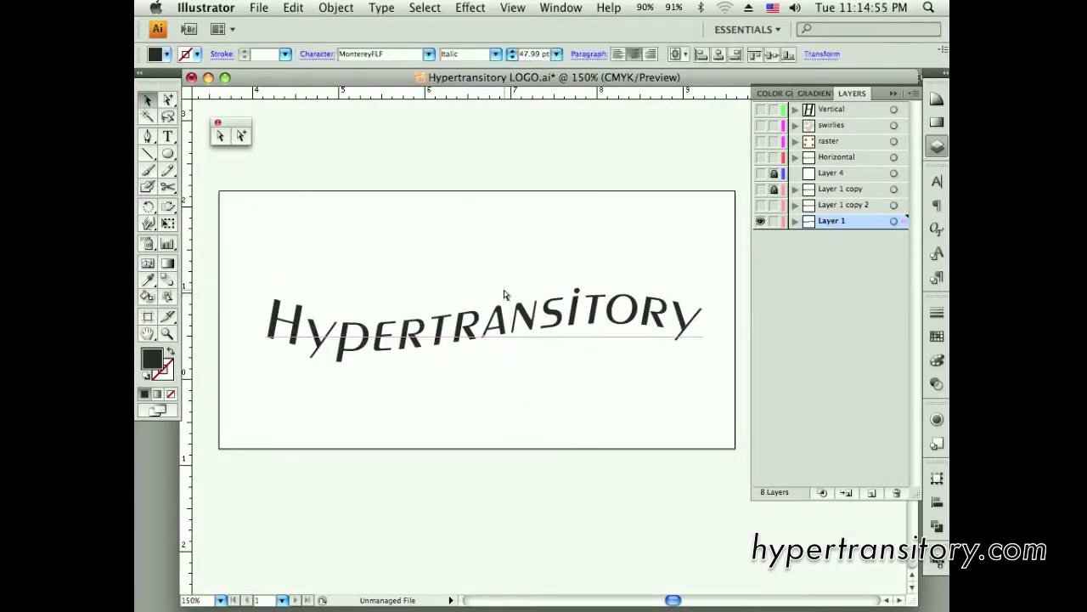
pyautogui.press('super+y')
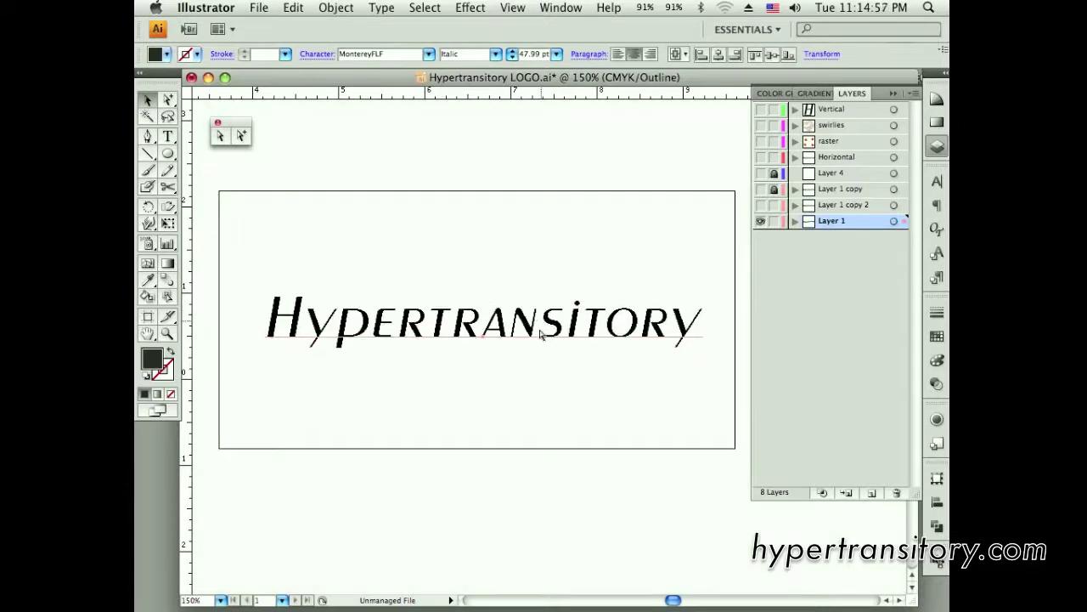
pyautogui.press('super+y')
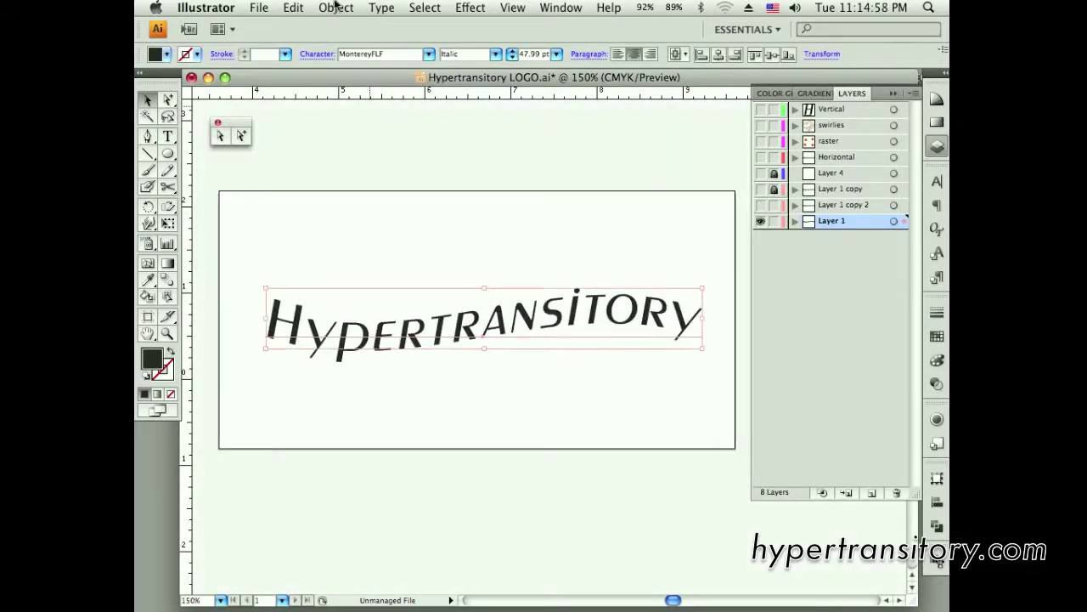
pyautogui.click(336, 8)
# - Open the Appearance panel and double-click Warp: Flag to reopen its 47% bend settings
pyautogui.click(227, 191)
pyautogui.click(937, 421)
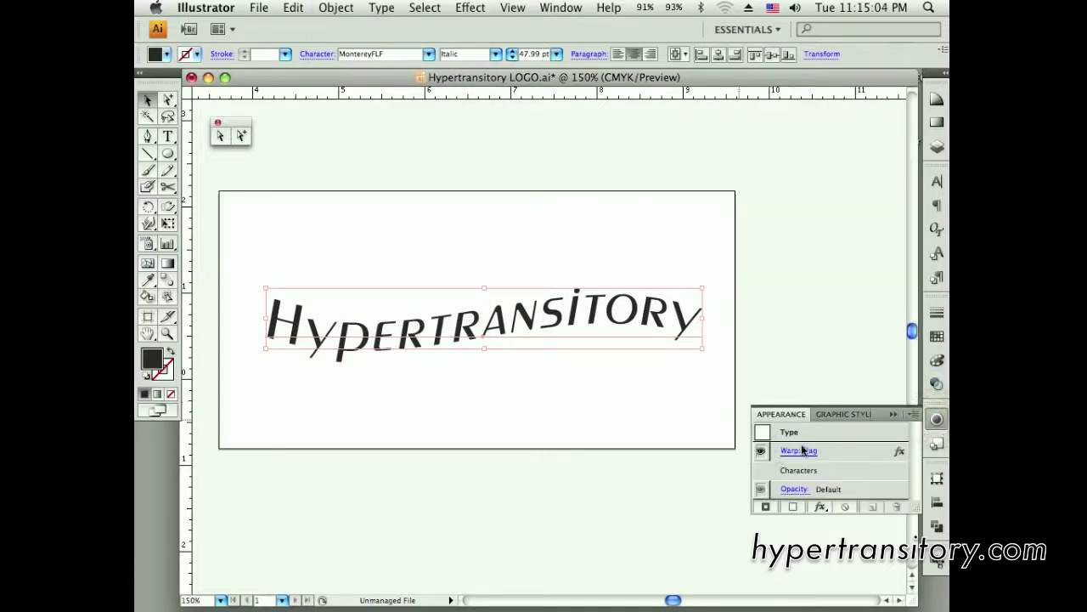
pyautogui.click(812, 455)
pyautogui.click(796, 452)
pyautogui.doubleClick(837, 450)
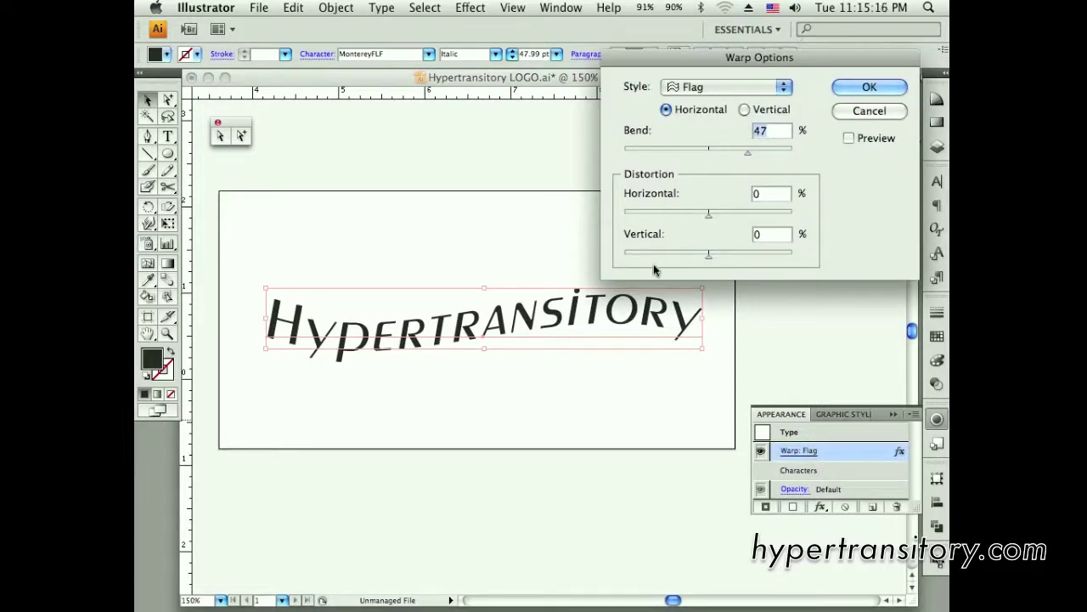
# - Cancel Warp Options, decline a second Flag warp, and delete Warp: Flag from Appearance
pyautogui.click(865, 112)
pyautogui.click(470, 7)
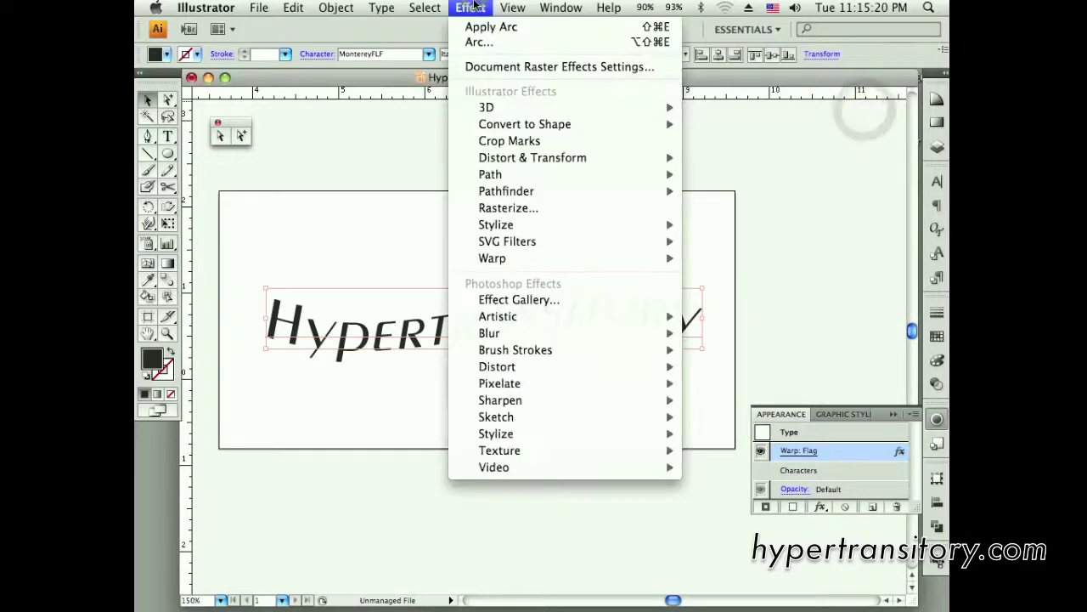
pyautogui.moveTo(495, 260)
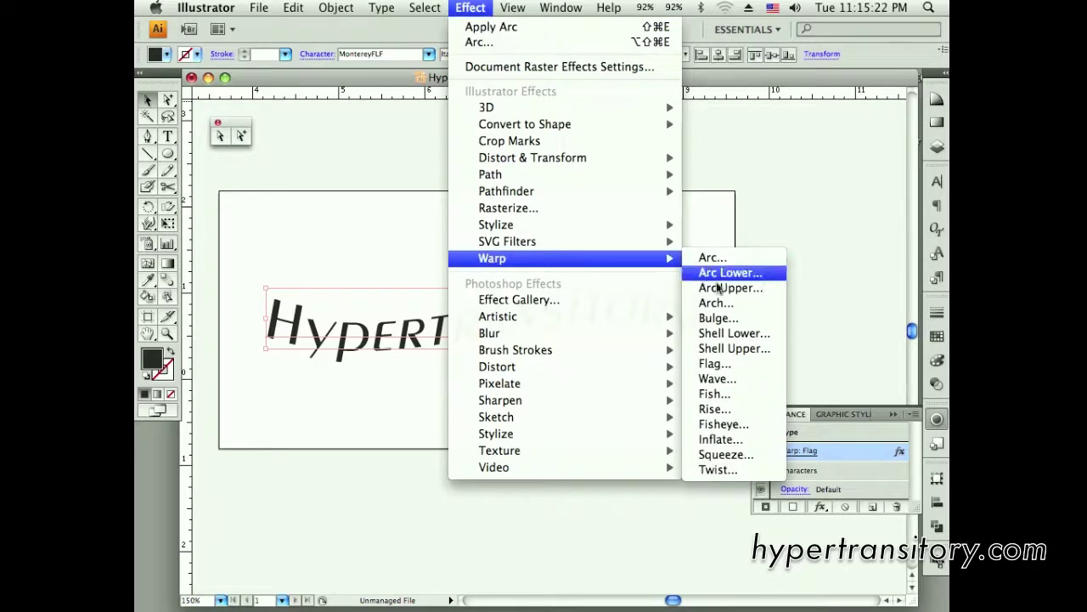
pyautogui.click(723, 363)
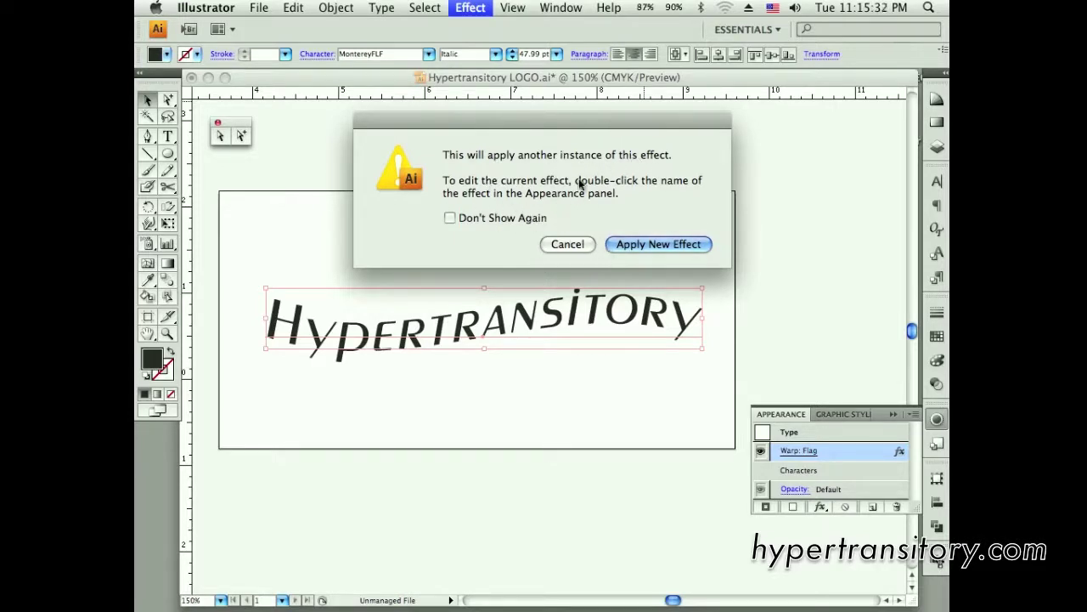
pyautogui.click(562, 244)
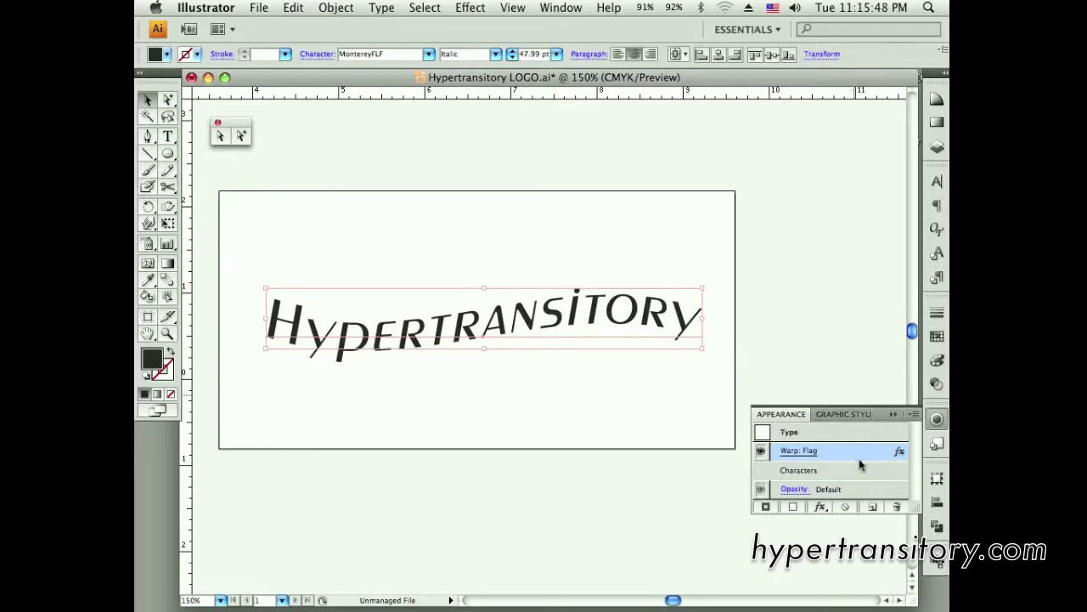
pyautogui.click(896, 508)
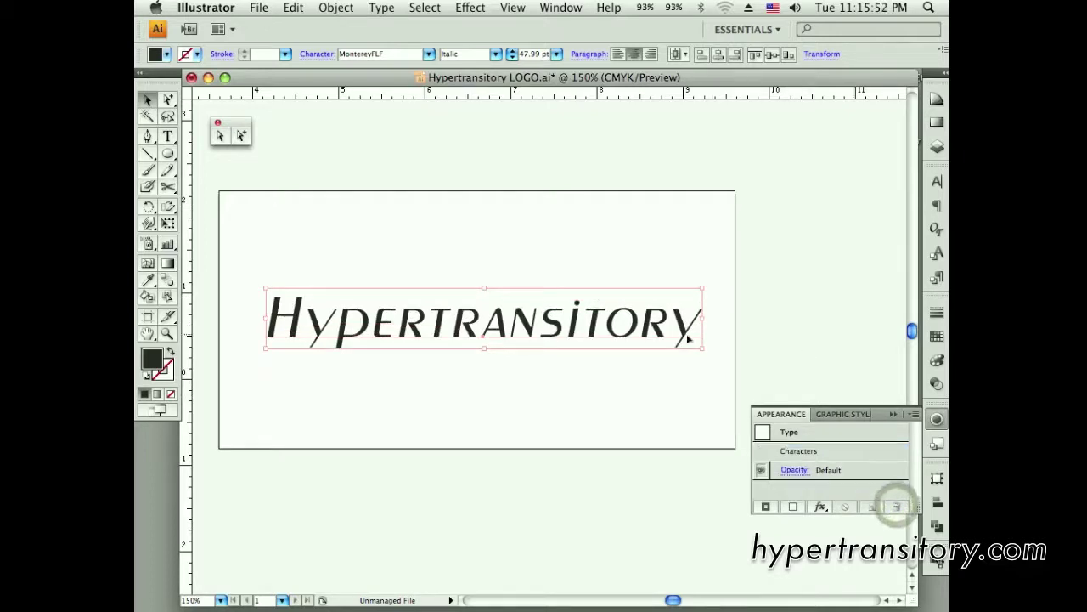
pyautogui.click(892, 415)
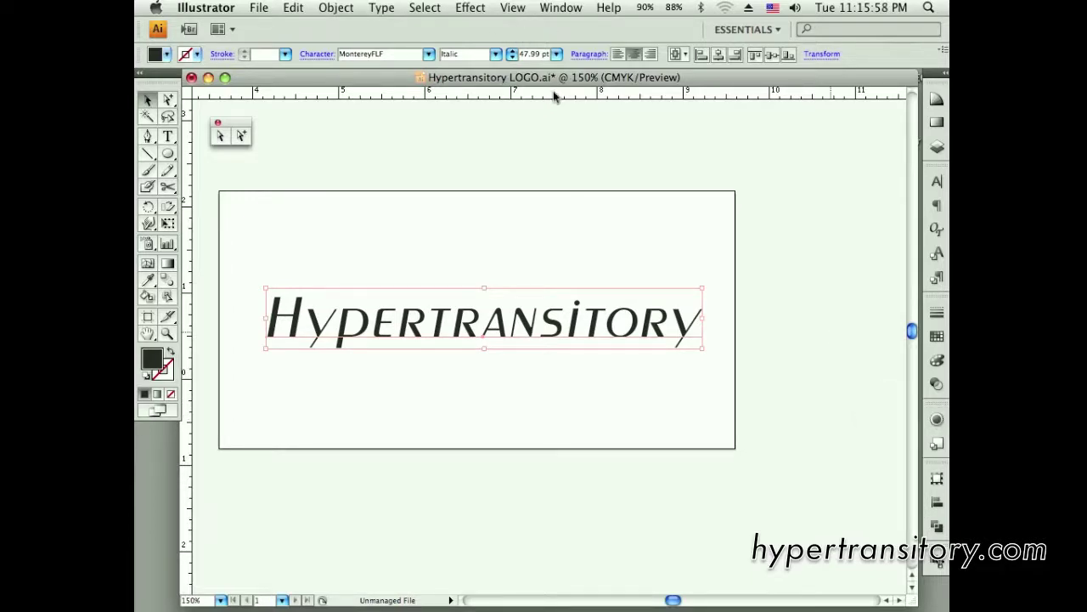
# - Apply a default Drop Shadow: Multiply, 75% opacity, 0.1 in offsets, 0.07 in blur
pyautogui.click(470, 8)
pyautogui.moveTo(509, 226)
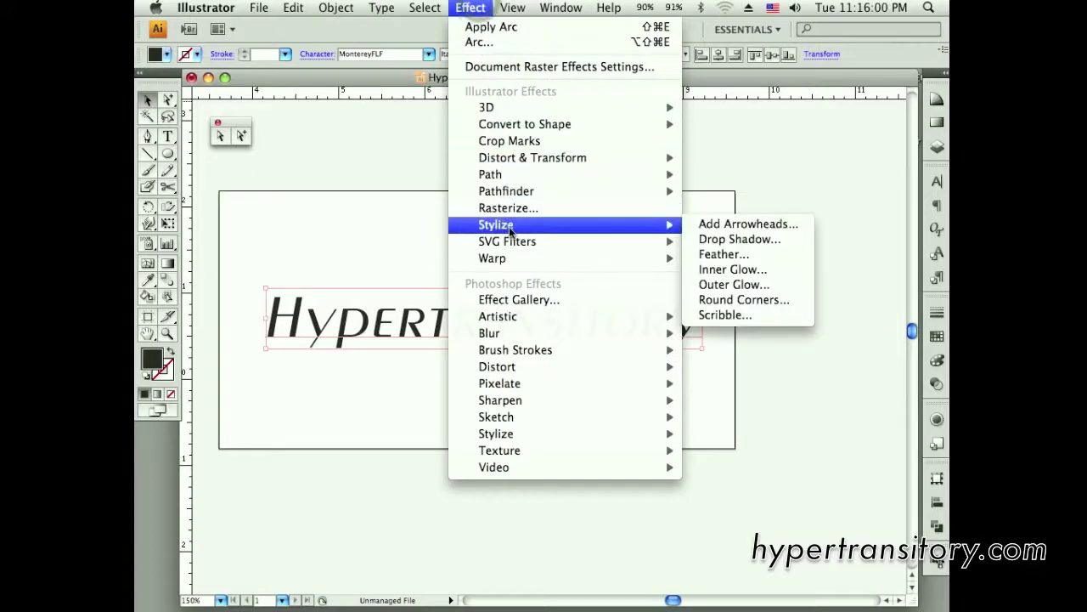
pyautogui.click(729, 239)
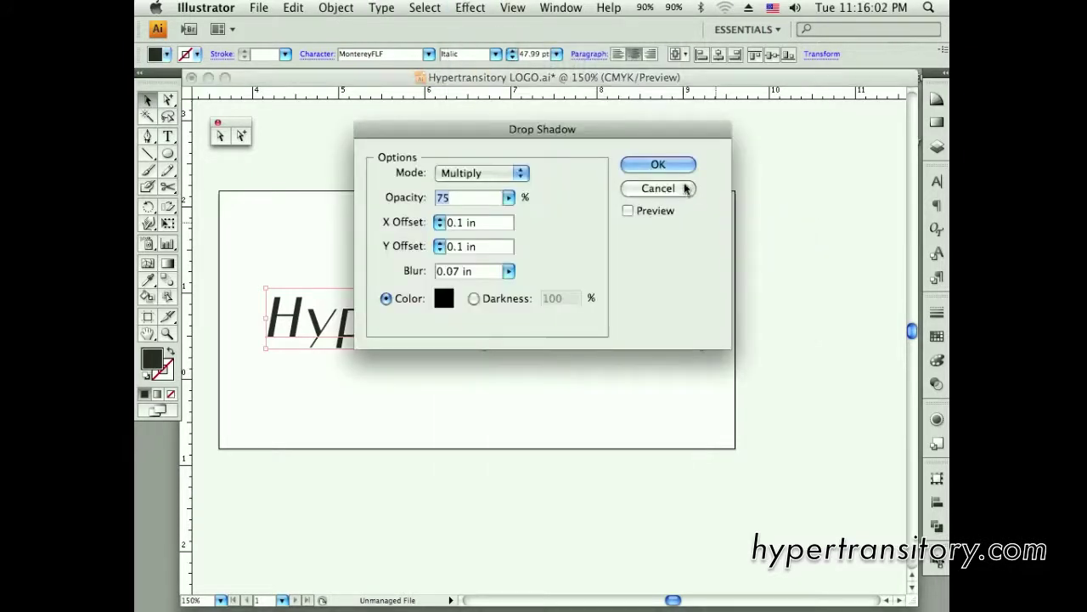
pyautogui.click(653, 164)
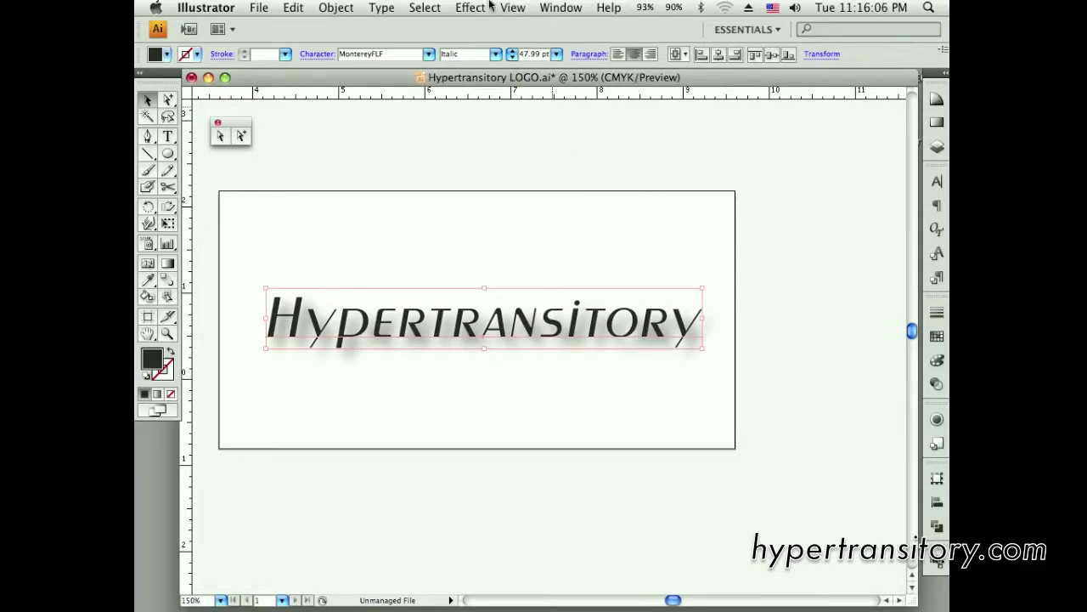
# - Reopen the Hypertransitory text's Drop Shadow effect from its appearance attributes with preview on
pyautogui.click(937, 418)
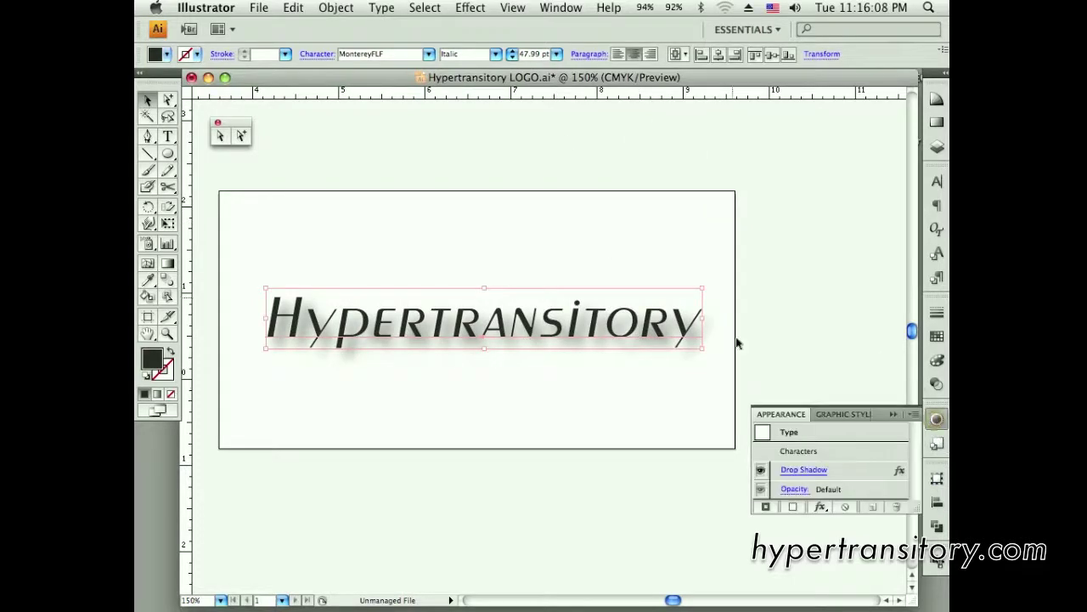
pyautogui.doubleClick(852, 473)
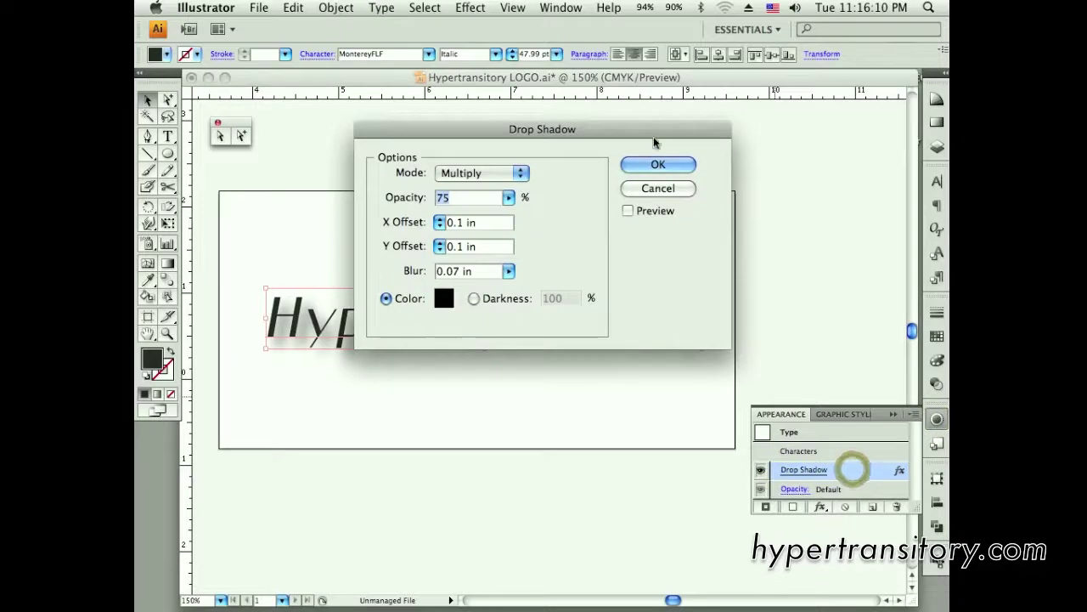
pyautogui.moveTo(458, 124); pyautogui.dragTo(656, 102)
pyautogui.click(829, 185)
pyautogui.moveTo(742, 127); pyautogui.dragTo(772, 97)
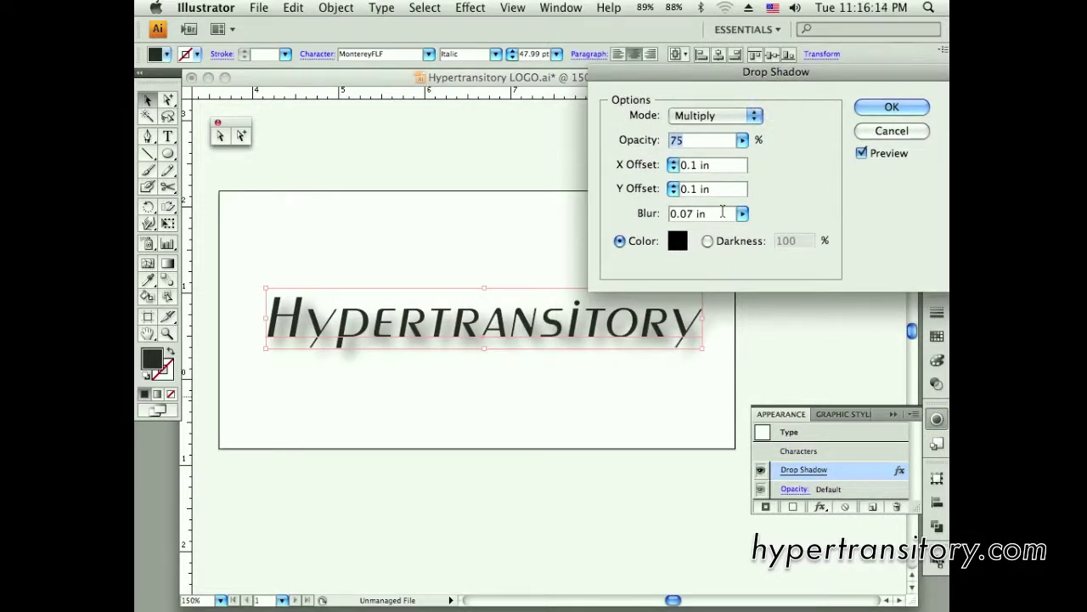
# - Set the drop shadow blur to 0.03 in and X/Y offsets to 0.01 in, keeping Multiply 75%
pyautogui.moveTo(712, 216); pyautogui.dragTo(628, 207)
pyautogui.write('.02')
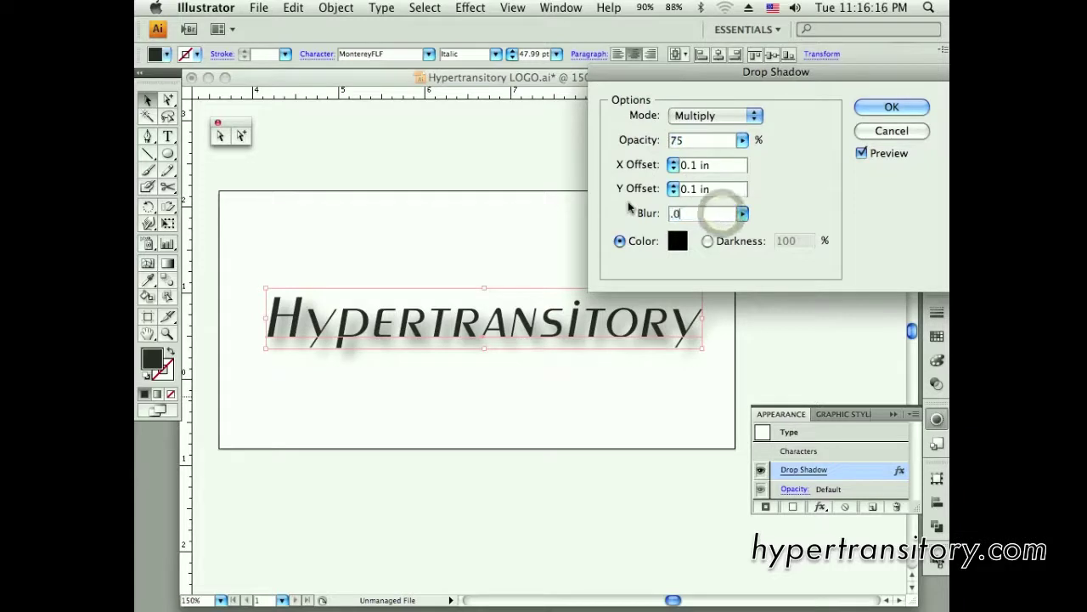
pyautogui.moveTo(713, 214); pyautogui.dragTo(629, 219)
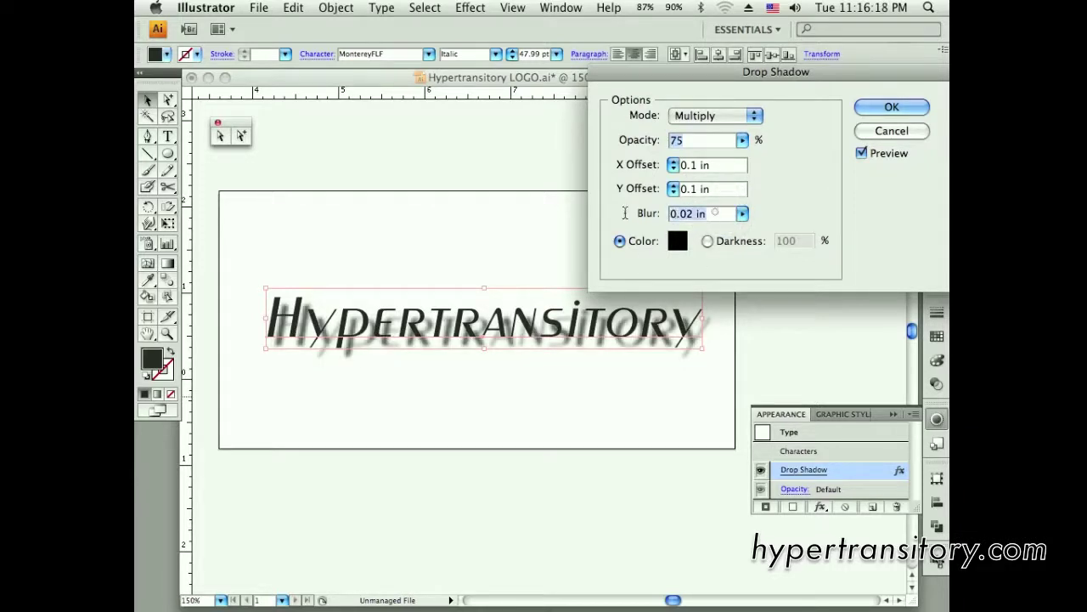
pyautogui.write('.03')
pyautogui.press('Tab')
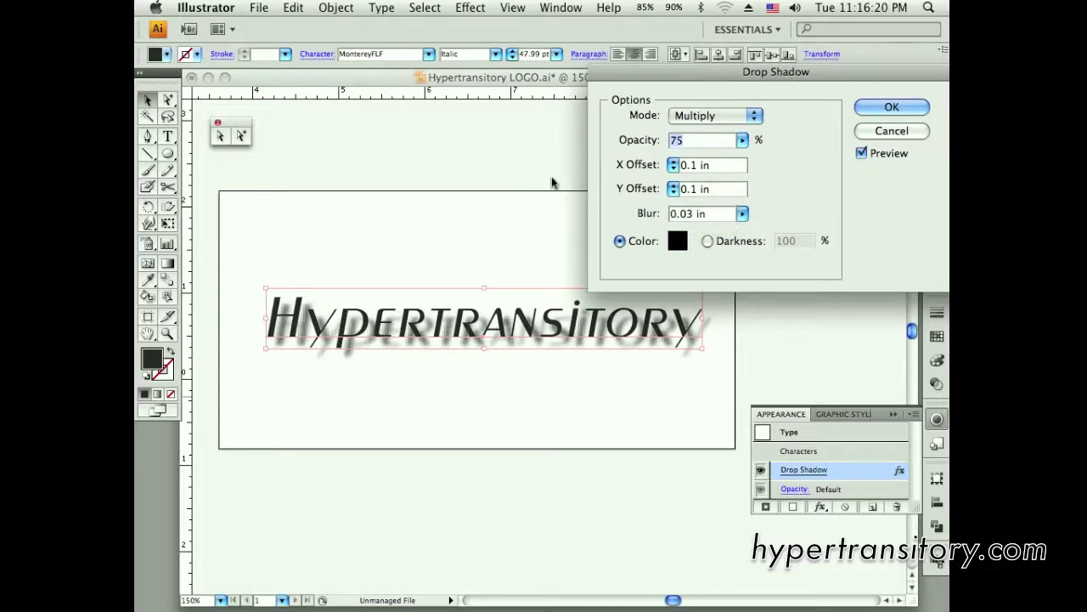
pyautogui.press('Tab')
pyautogui.write('.01')
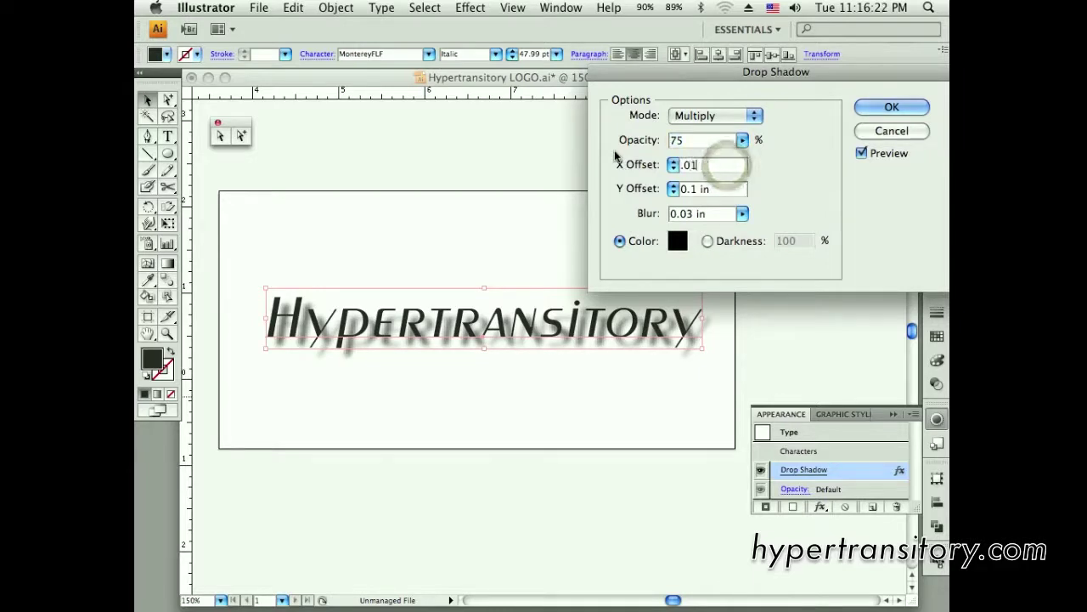
pyautogui.press('Tab')
pyautogui.write('.0')
pyautogui.press('Tab')
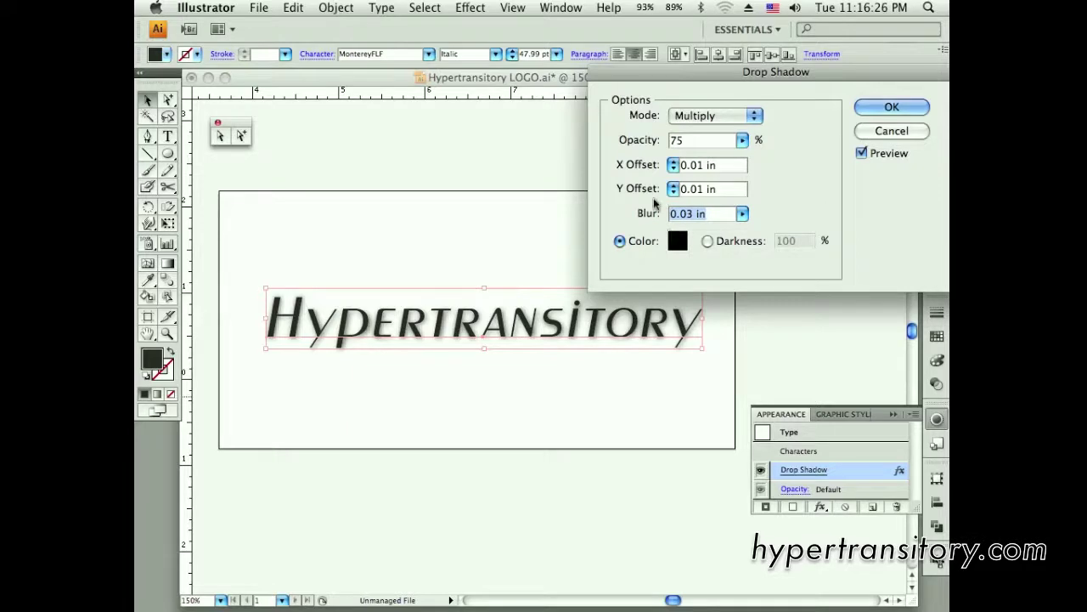
pyautogui.click(891, 109)
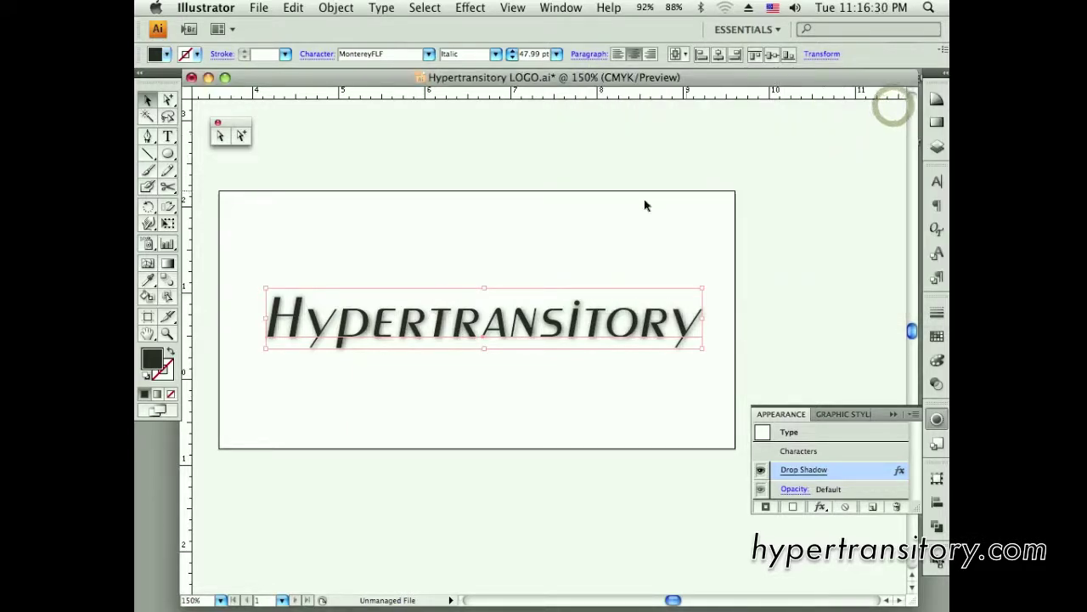
# - Choose High (300 ppi) in Document Raster Effects Settings, keeping CMYK and a transparent background
pyautogui.click(471, 8)
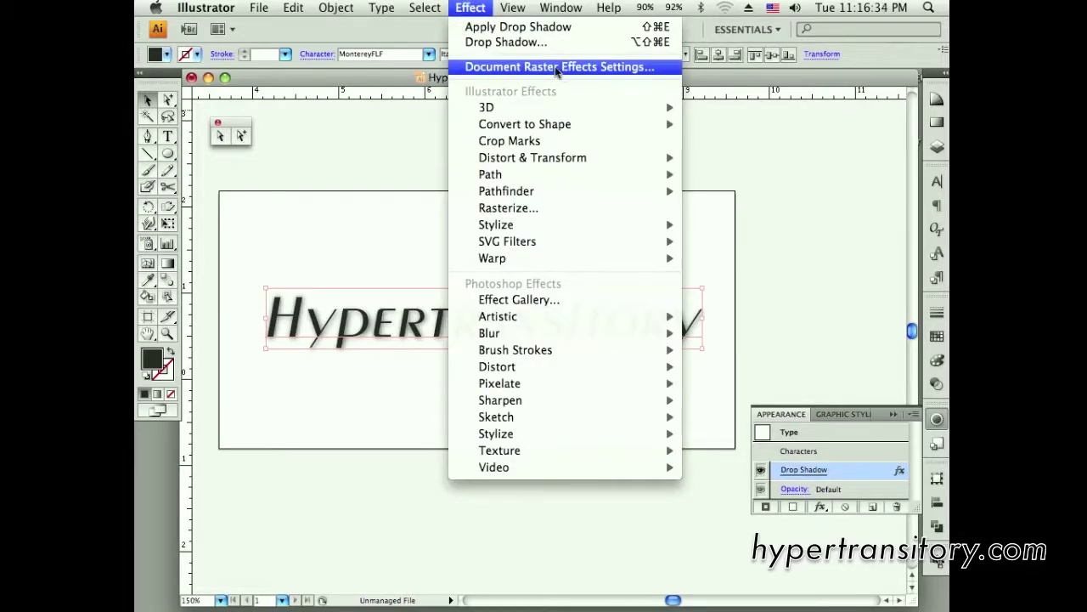
pyautogui.click(585, 66)
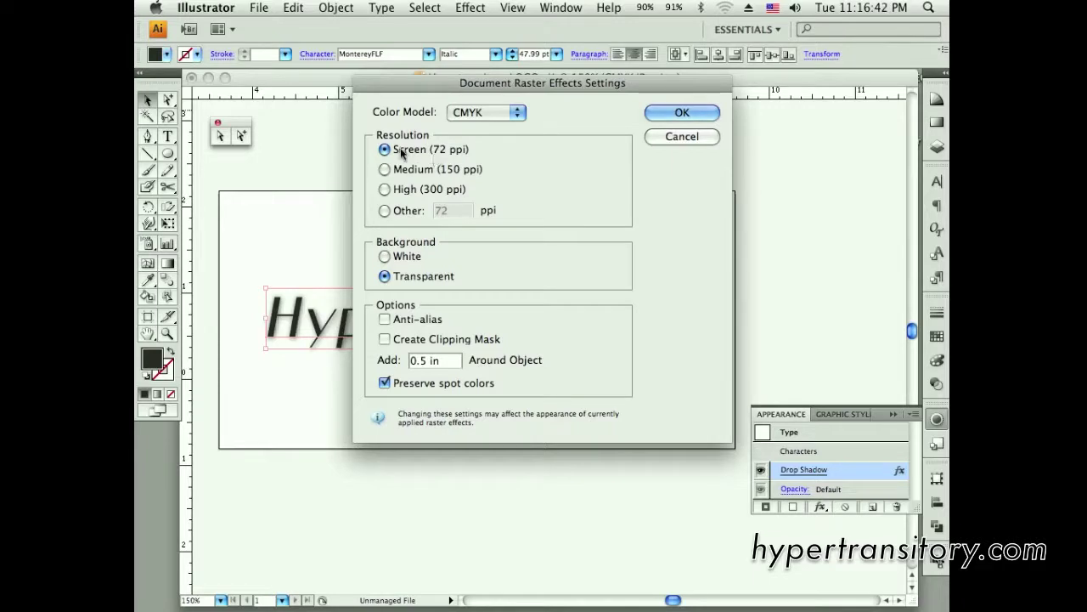
pyautogui.click(384, 190)
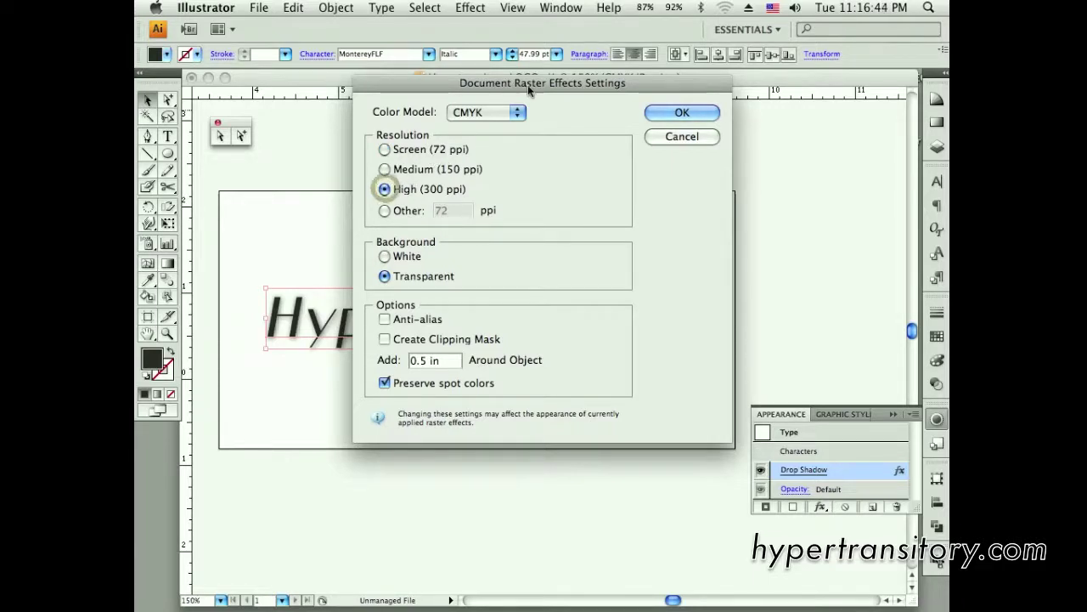
pyautogui.moveTo(527, 85); pyautogui.dragTo(648, 102)
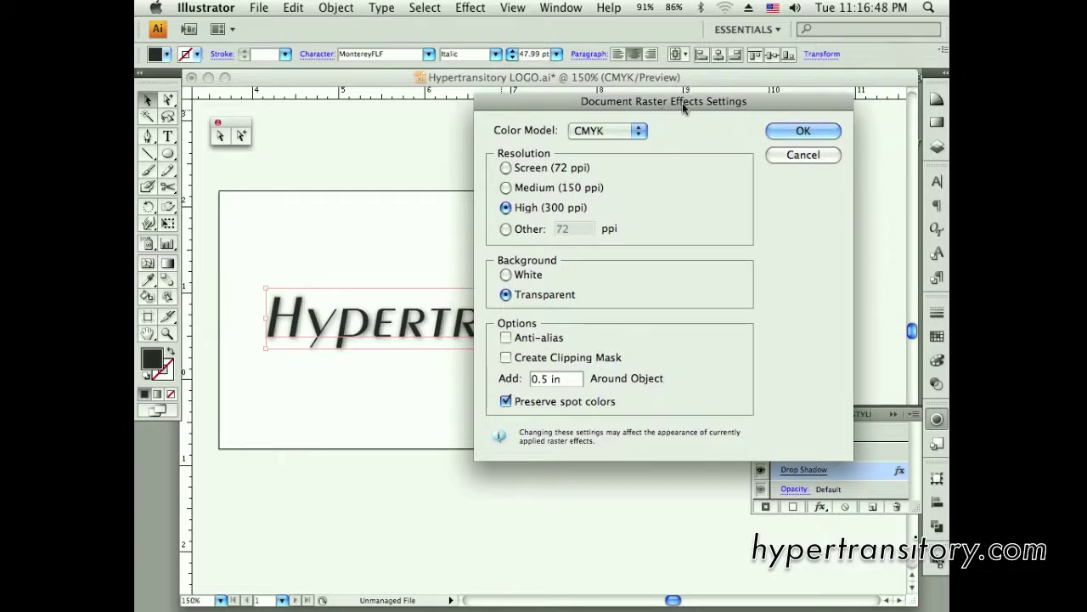
pyautogui.moveTo(682, 103); pyautogui.dragTo(669, 97)
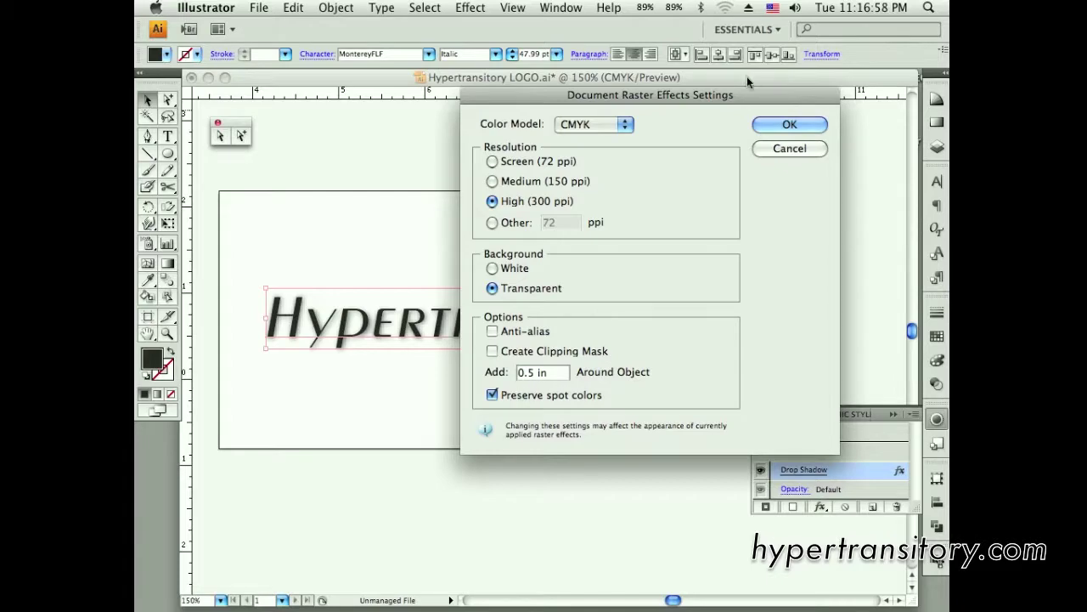
pyautogui.moveTo(735, 94); pyautogui.dragTo(805, 92)
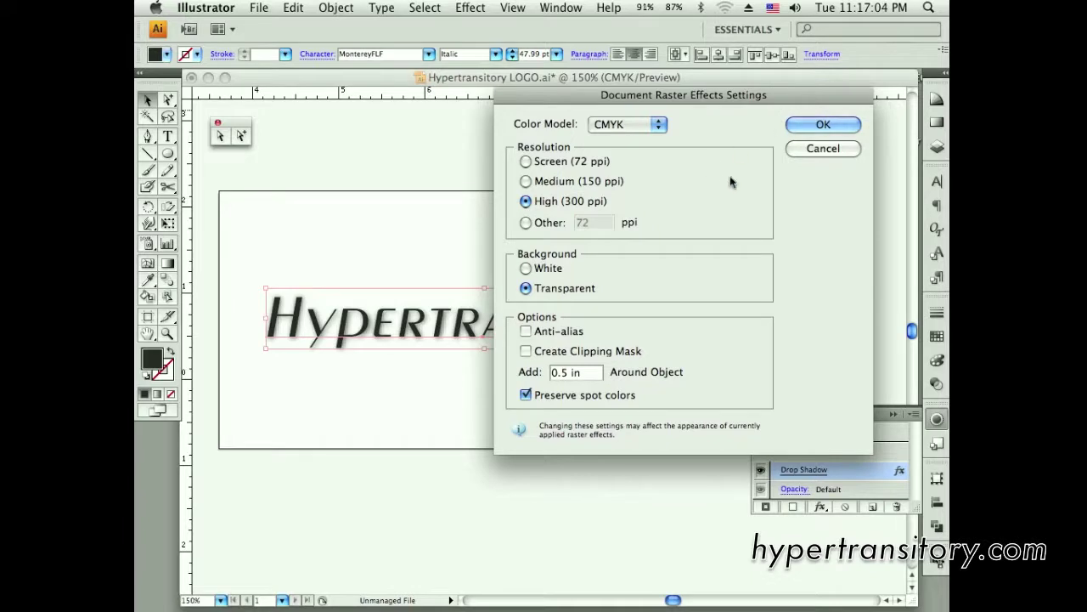
pyautogui.moveTo(738, 96); pyautogui.dragTo(748, 105)
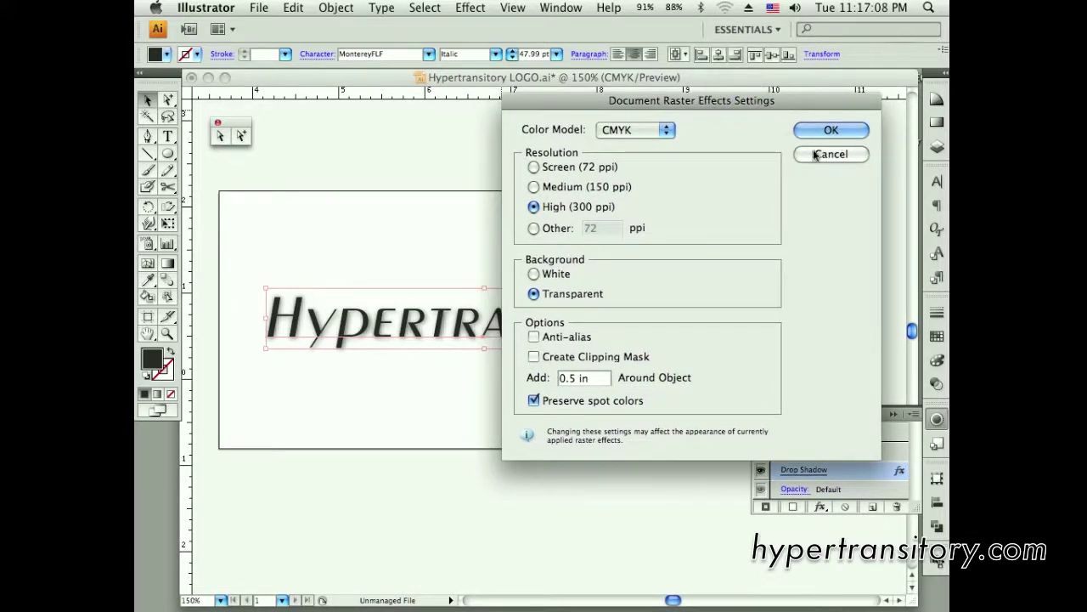
# - Apply the 300 ppi raster setting, zoom in to inspect the shadow, then fit the artboard
pyautogui.click(828, 132)
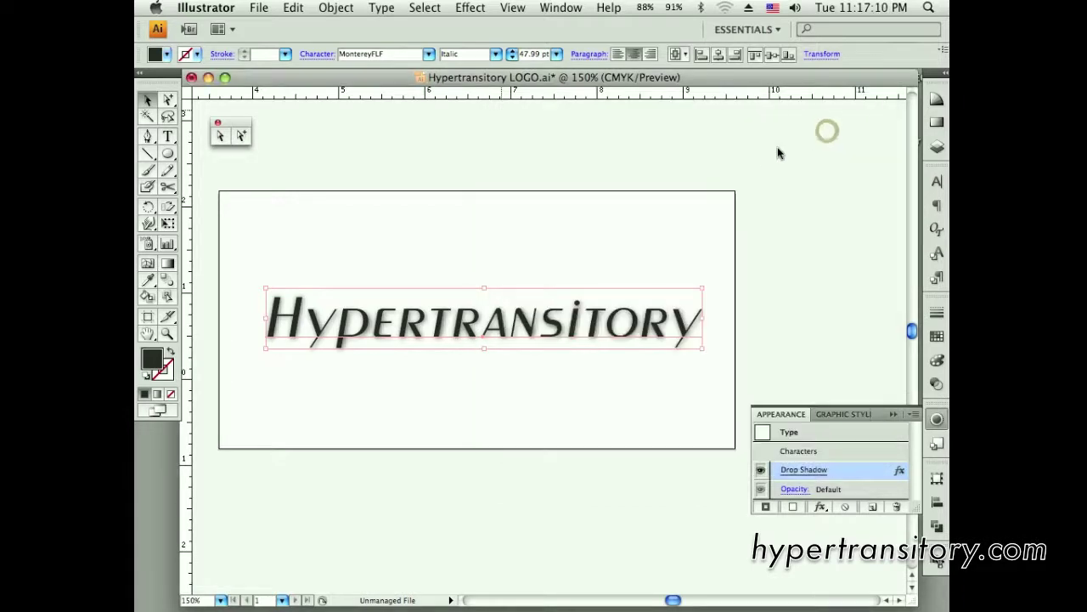
pyautogui.press('z')
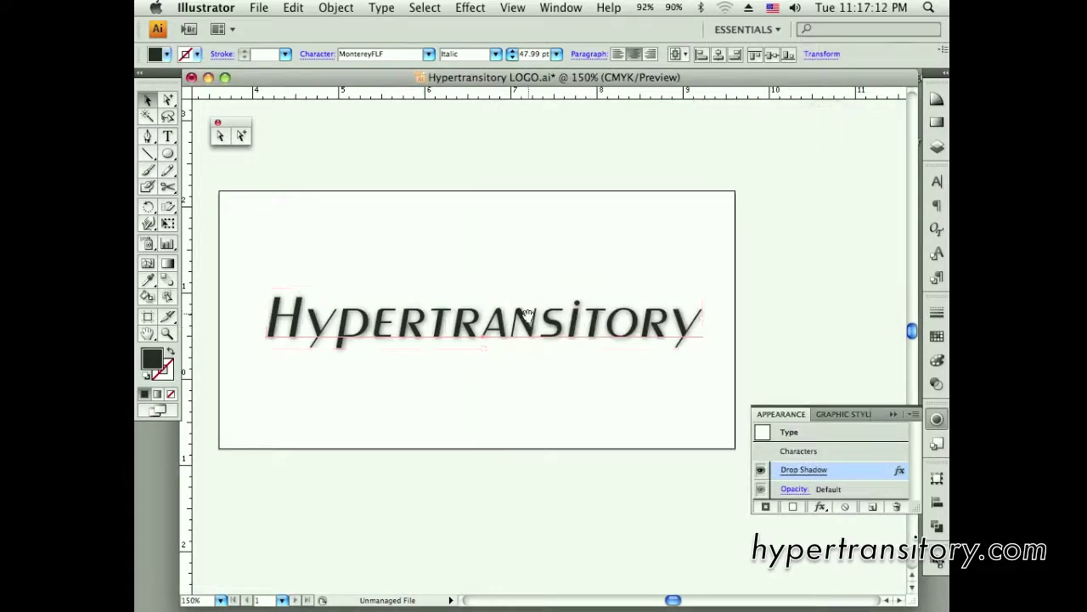
pyautogui.moveTo(465, 266); pyautogui.dragTo(555, 404)
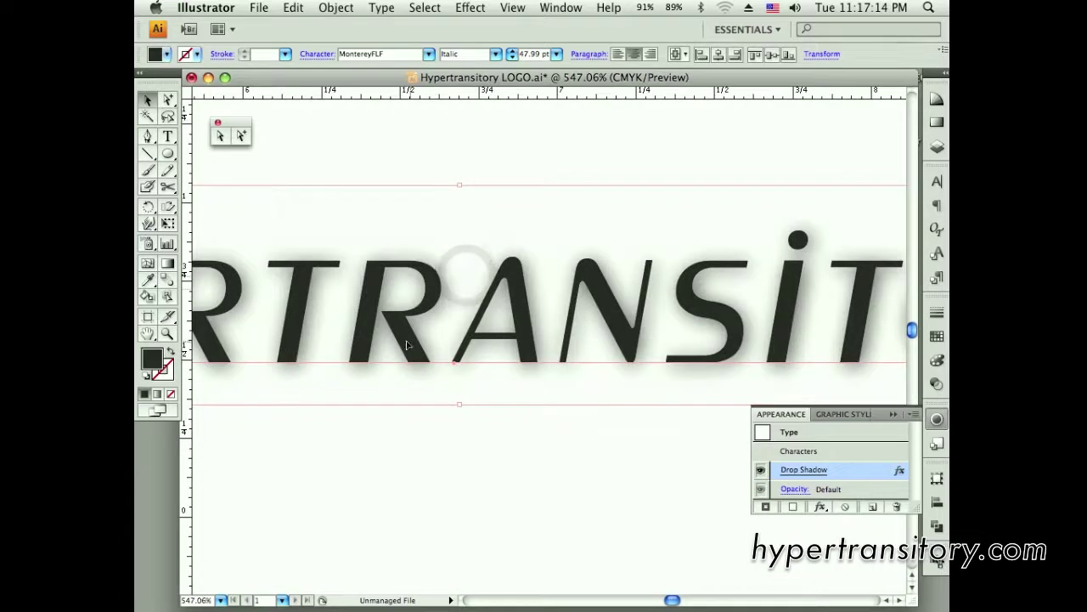
pyautogui.press('super+0')
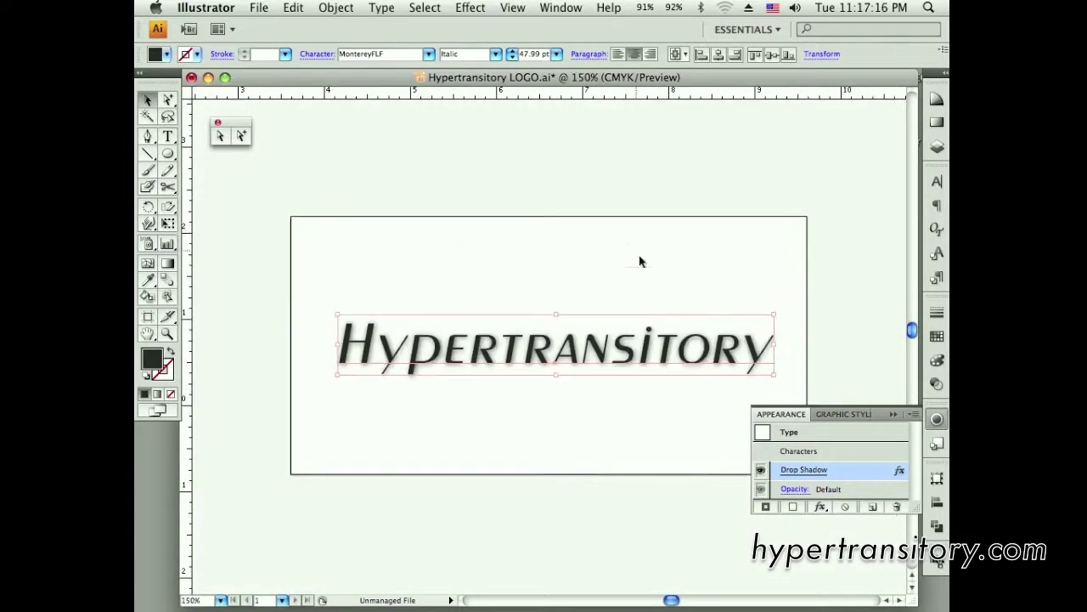
pyautogui.moveTo(677, 277); pyautogui.dragTo(604, 198)
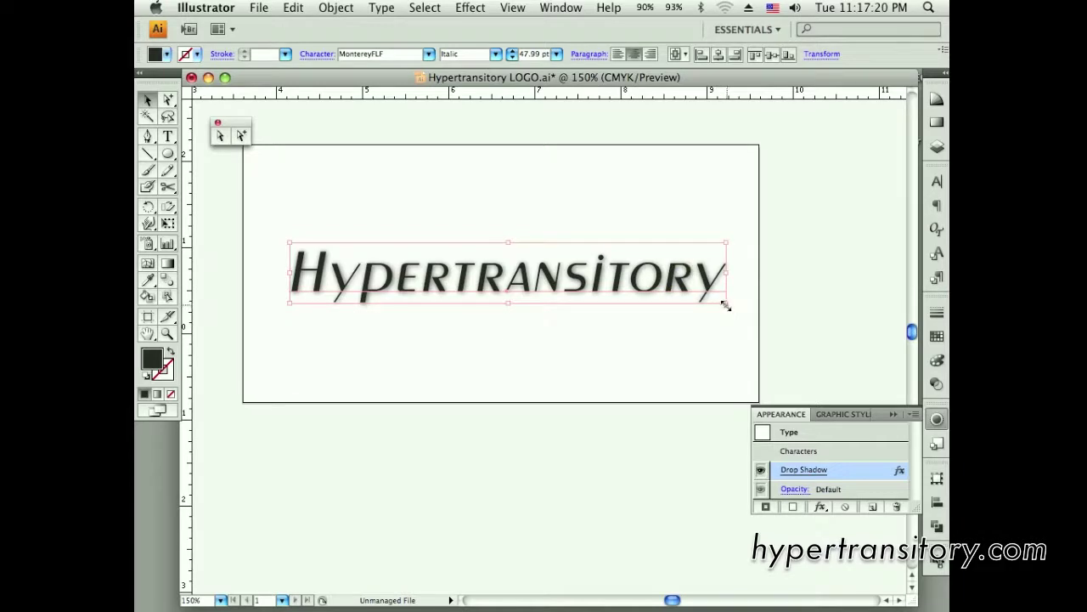
# - Scale the Hypertransitory text to about 52.26 pt and recentre it on the artboard
pyautogui.moveTo(725, 304); pyautogui.dragTo(756, 308)
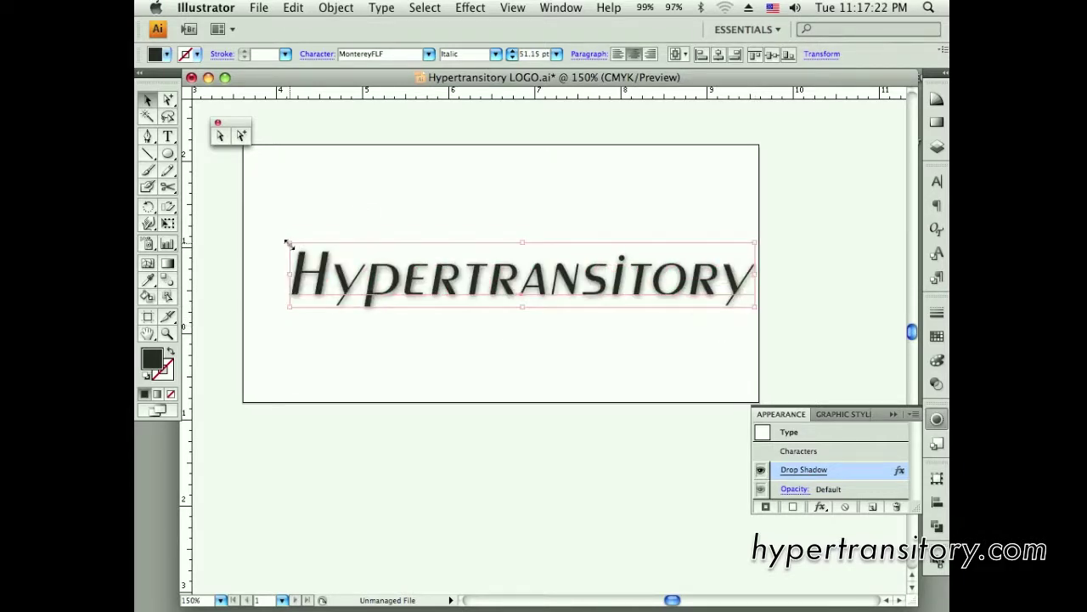
pyautogui.moveTo(289, 244); pyautogui.dragTo(250, 213)
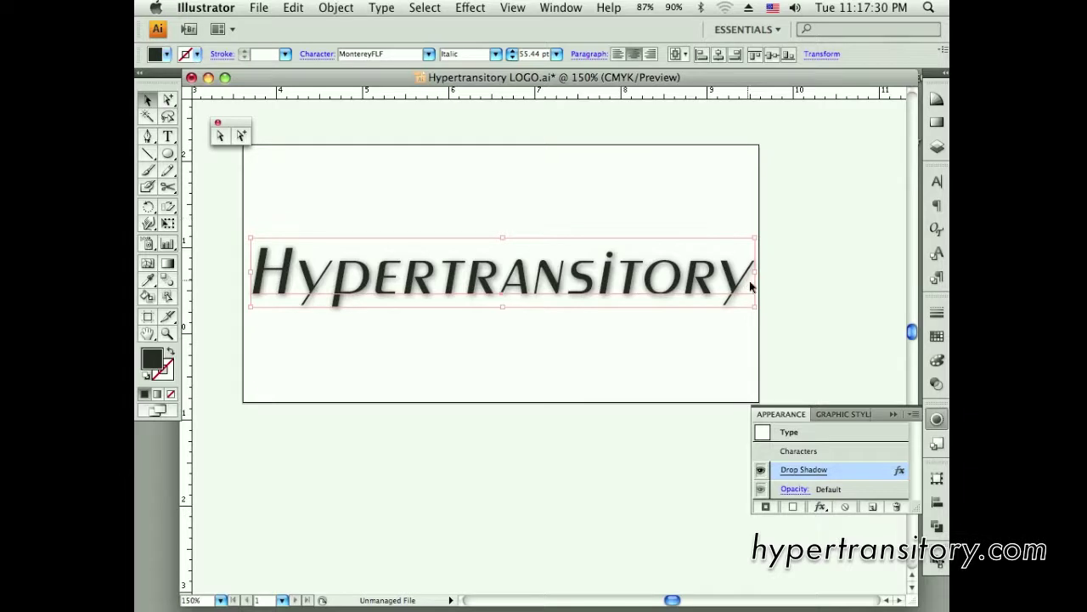
pyautogui.moveTo(753, 308); pyautogui.dragTo(696, 266)
pyautogui.moveTo(554, 274); pyautogui.dragTo(570, 277)
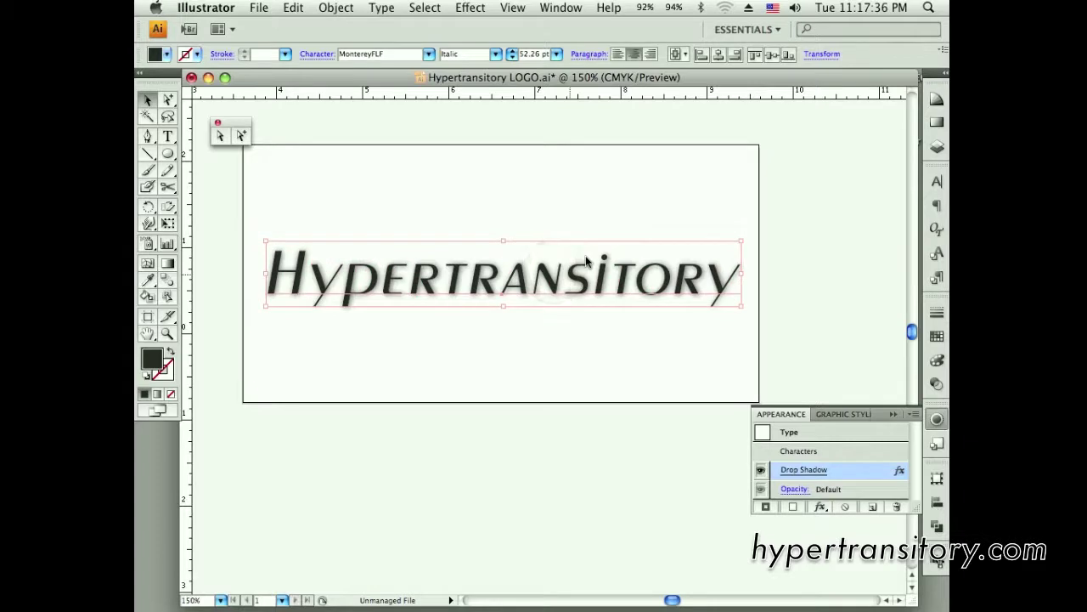
pyautogui.click(527, 182)
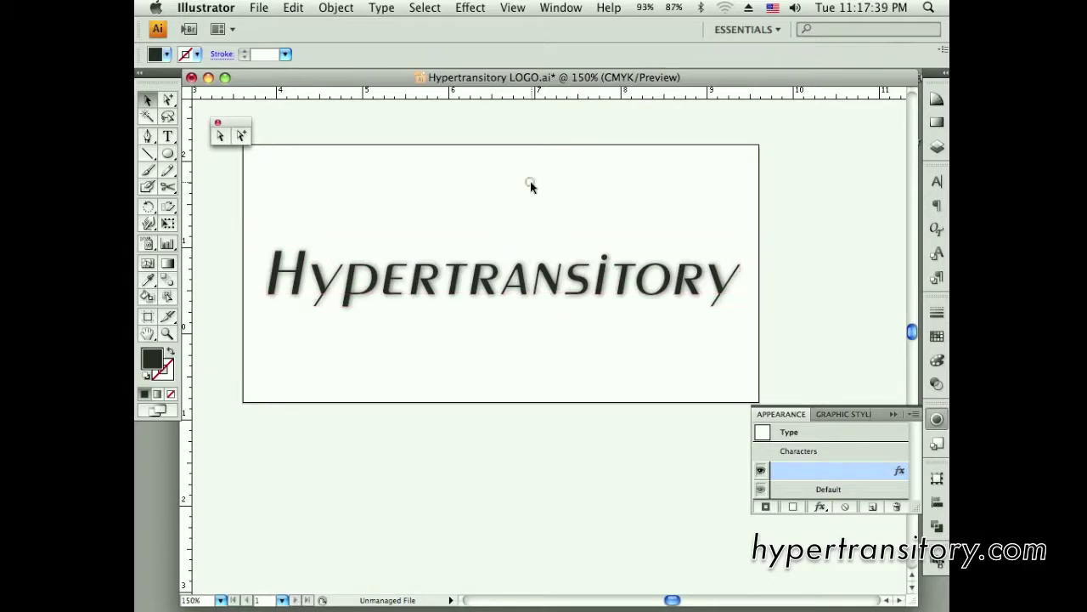
pyautogui.click(508, 284)
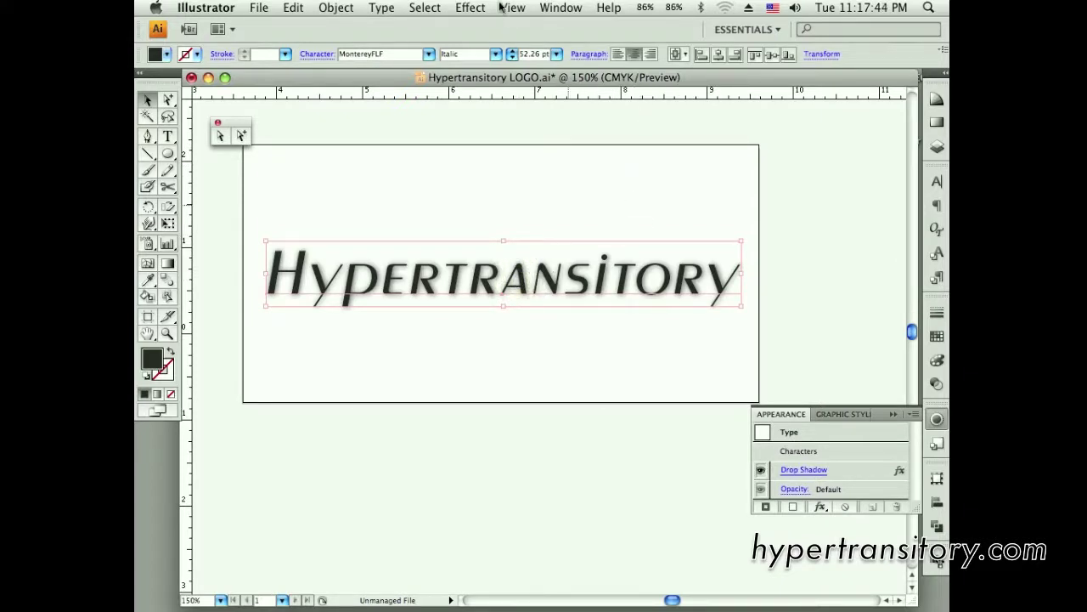
pyautogui.click(470, 6)
pyautogui.moveTo(645, 224)
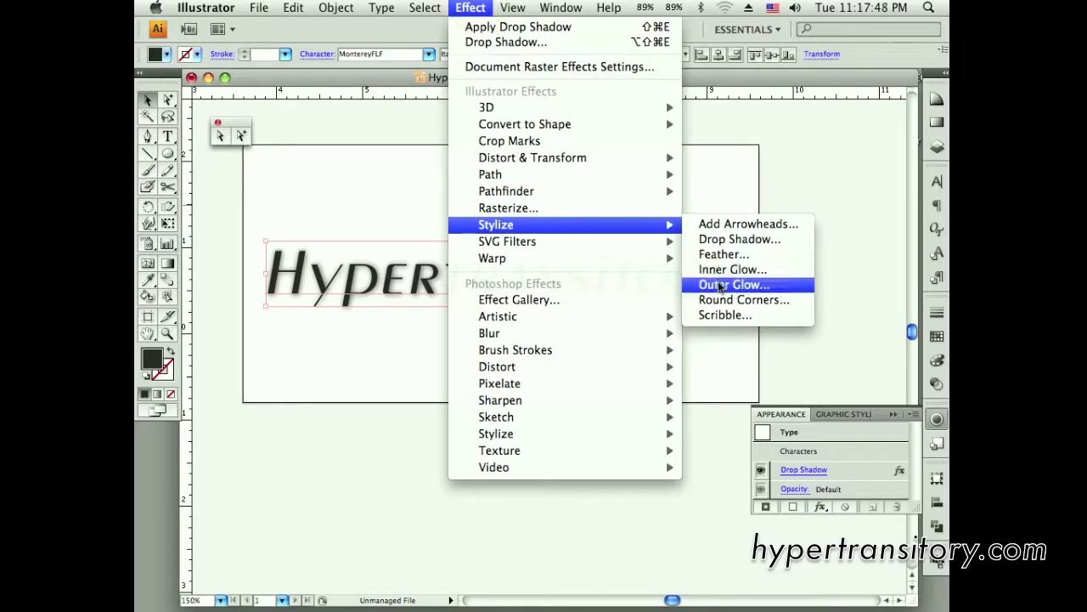
pyautogui.click(752, 156)
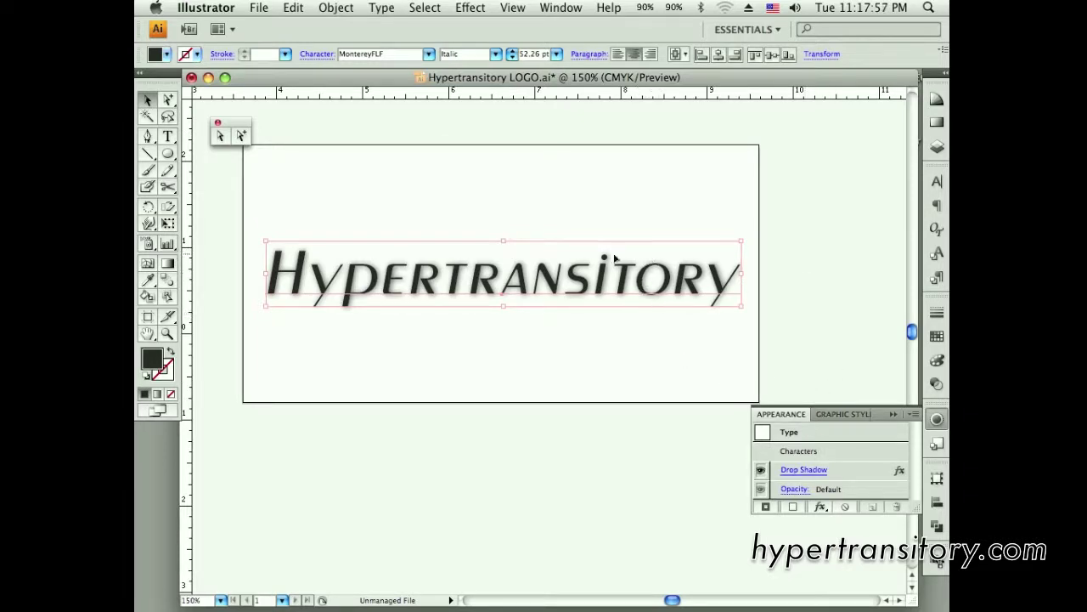
pyautogui.click(167, 154)
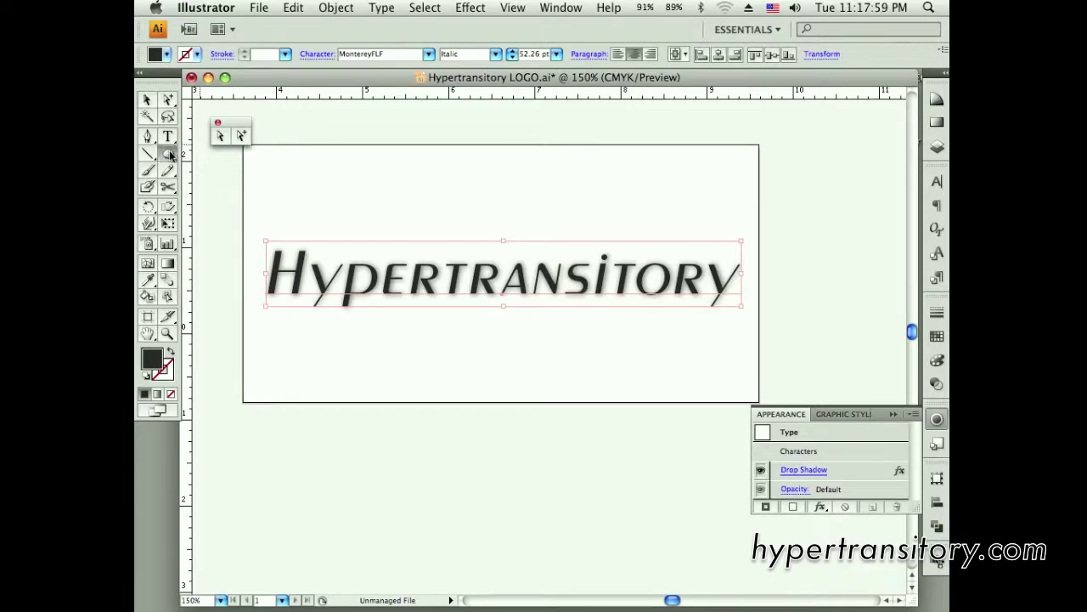
pyautogui.moveTo(369, 165); pyautogui.dragTo(329, 141)
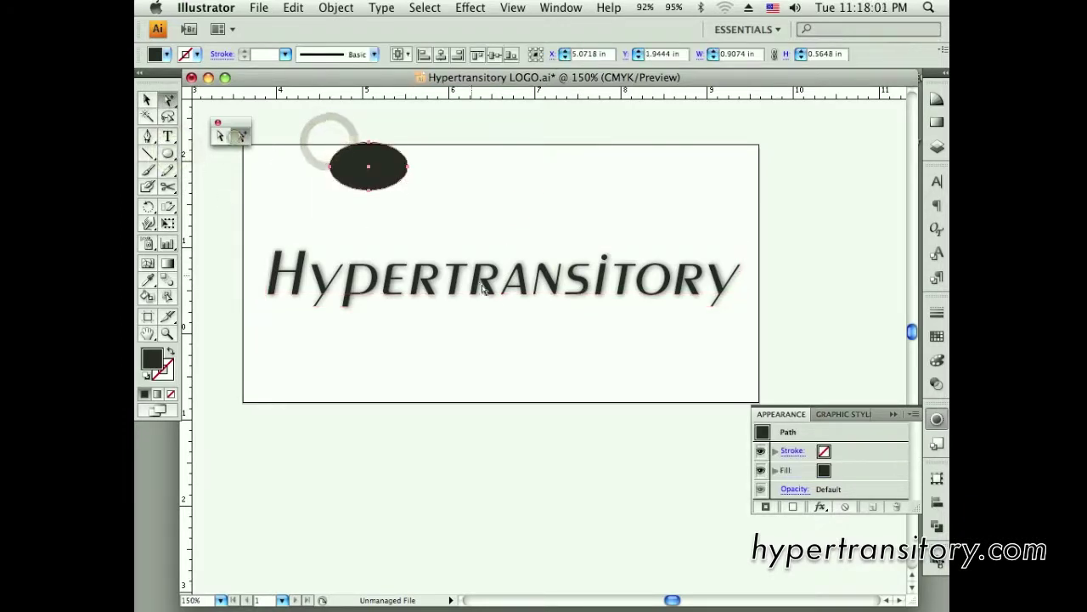
pyautogui.click(239, 136)
pyautogui.moveTo(442, 132); pyautogui.dragTo(361, 187)
pyautogui.press('Delete')
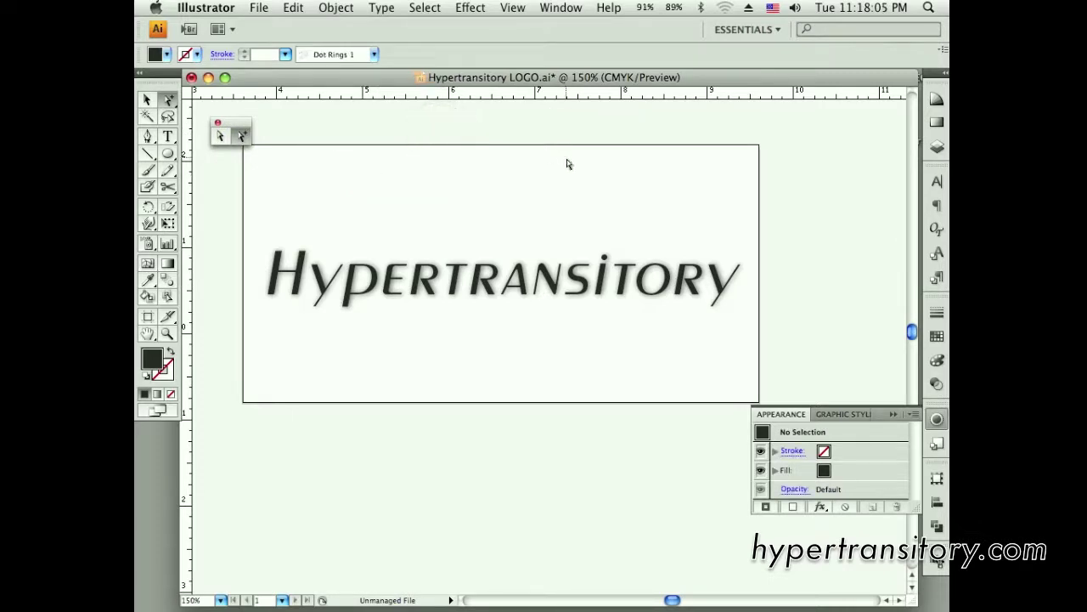
pyautogui.click(624, 289)
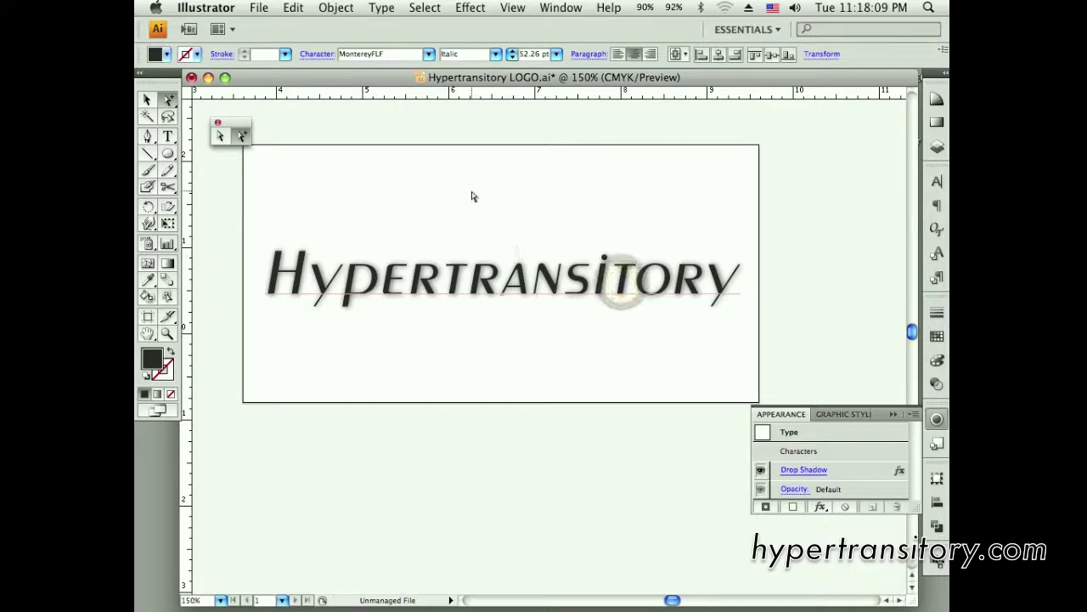